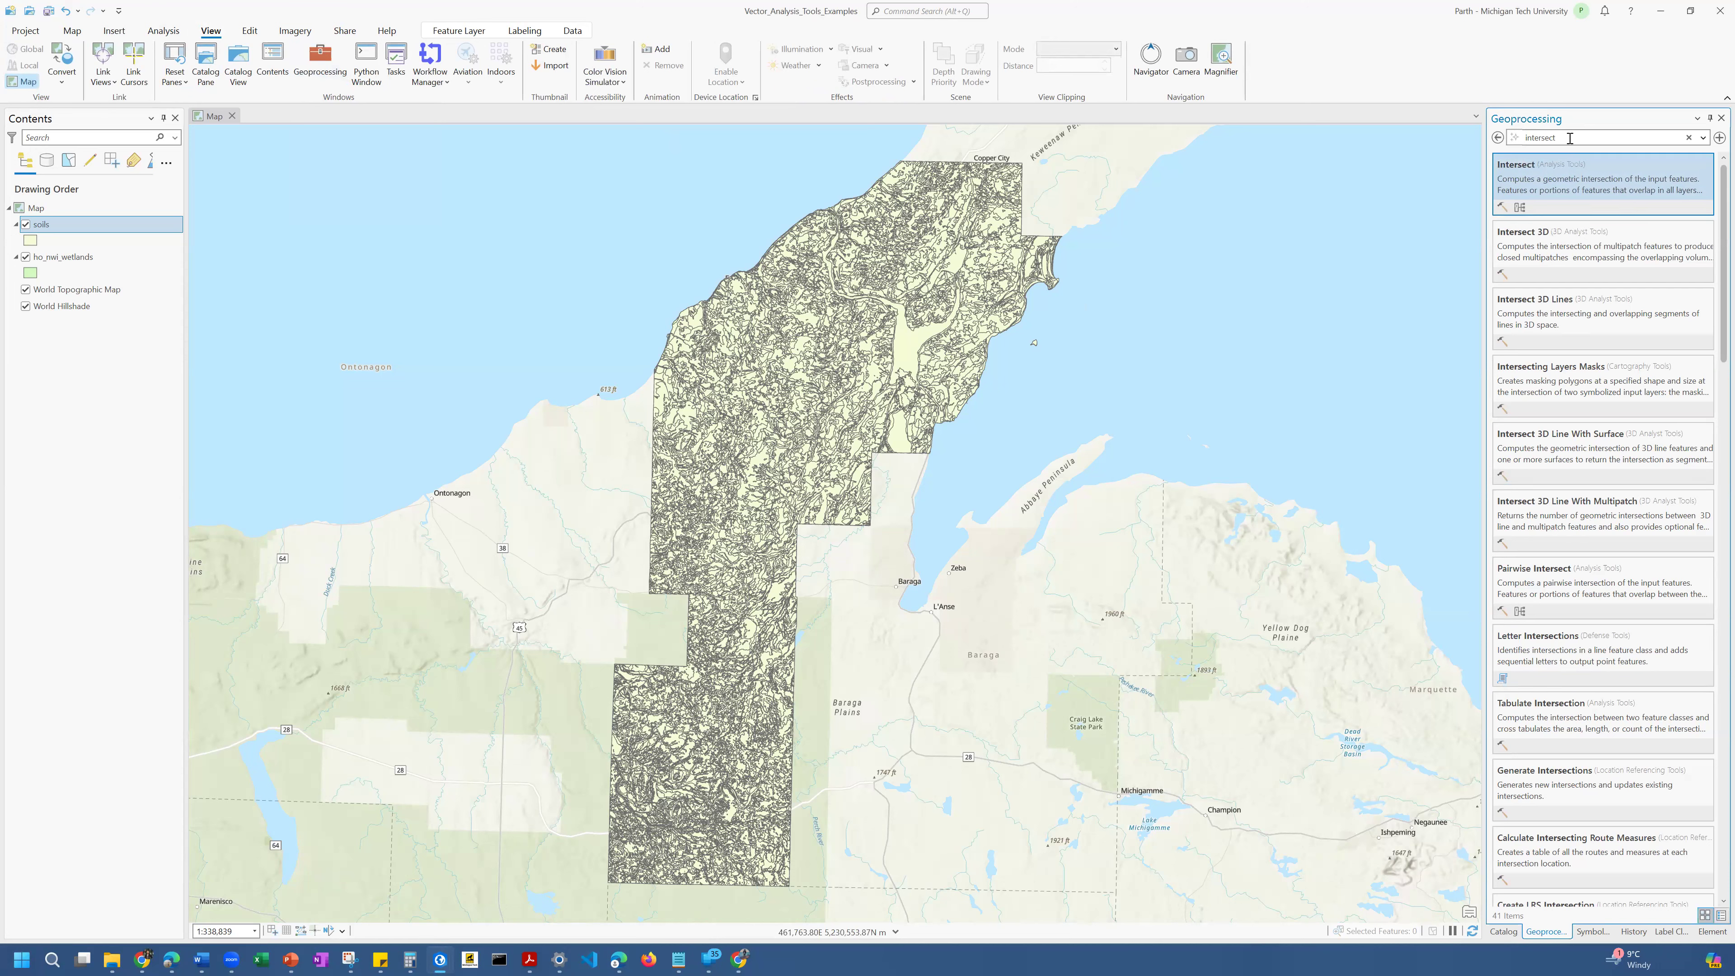
Open the Intersect tool from the Overlay toolset of the Analysis Tools.
click(1564, 165)
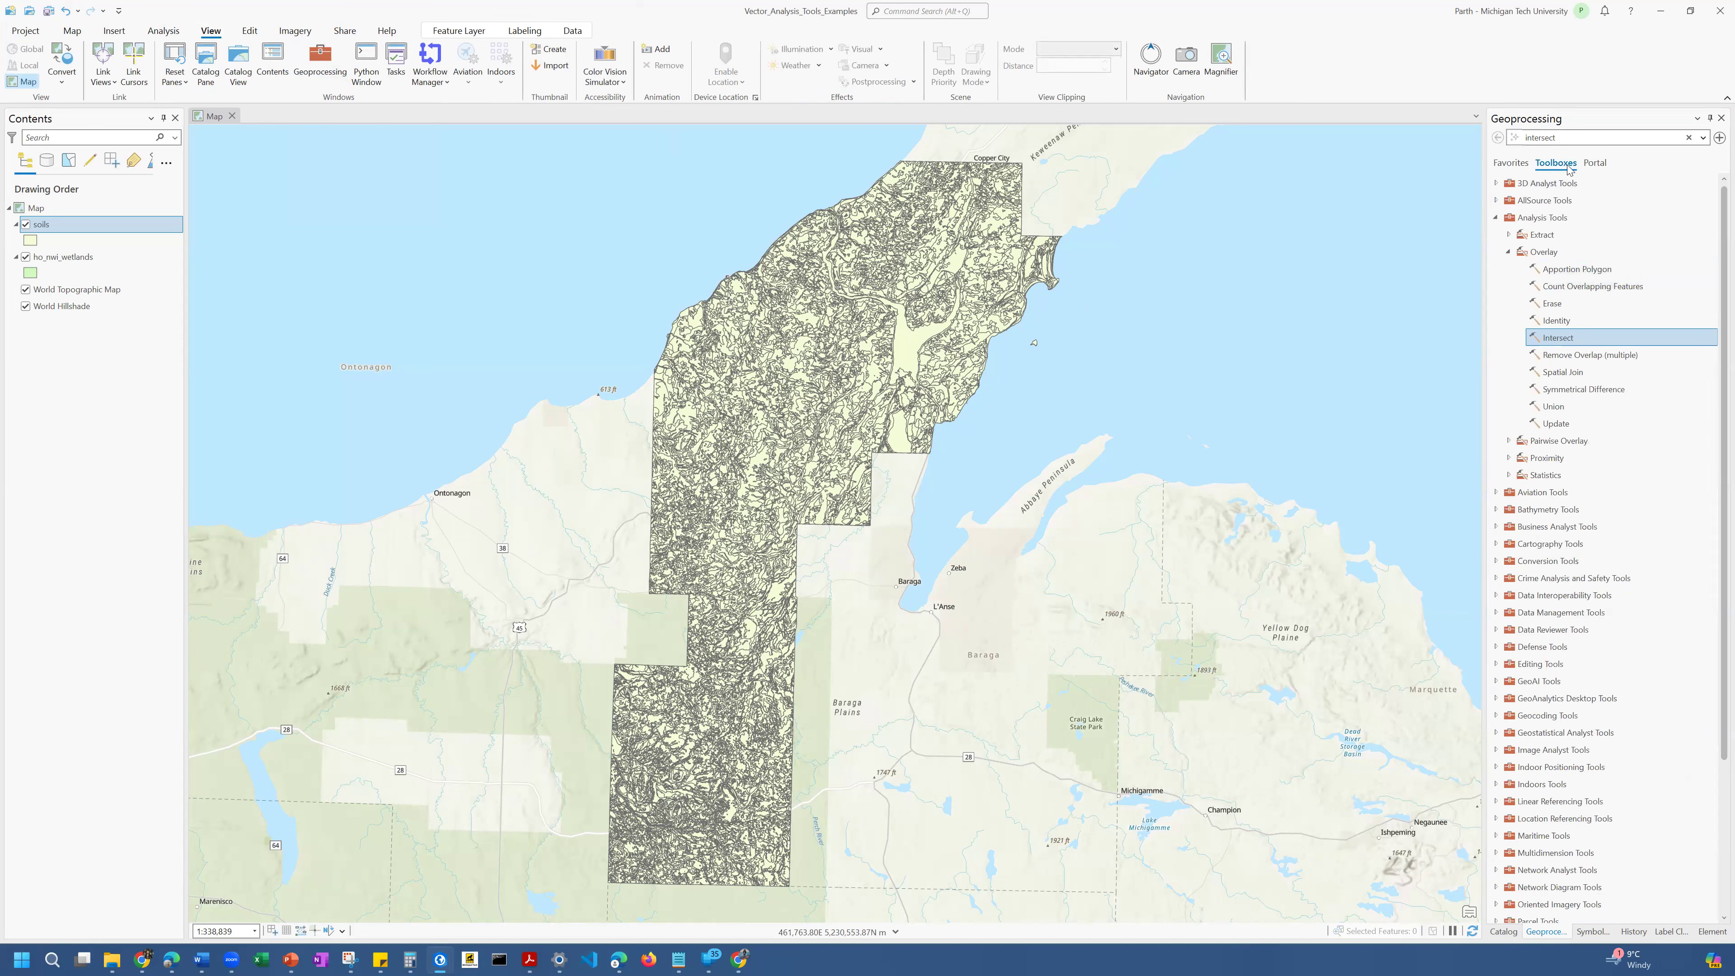
click(1556, 253)
click(1573, 341)
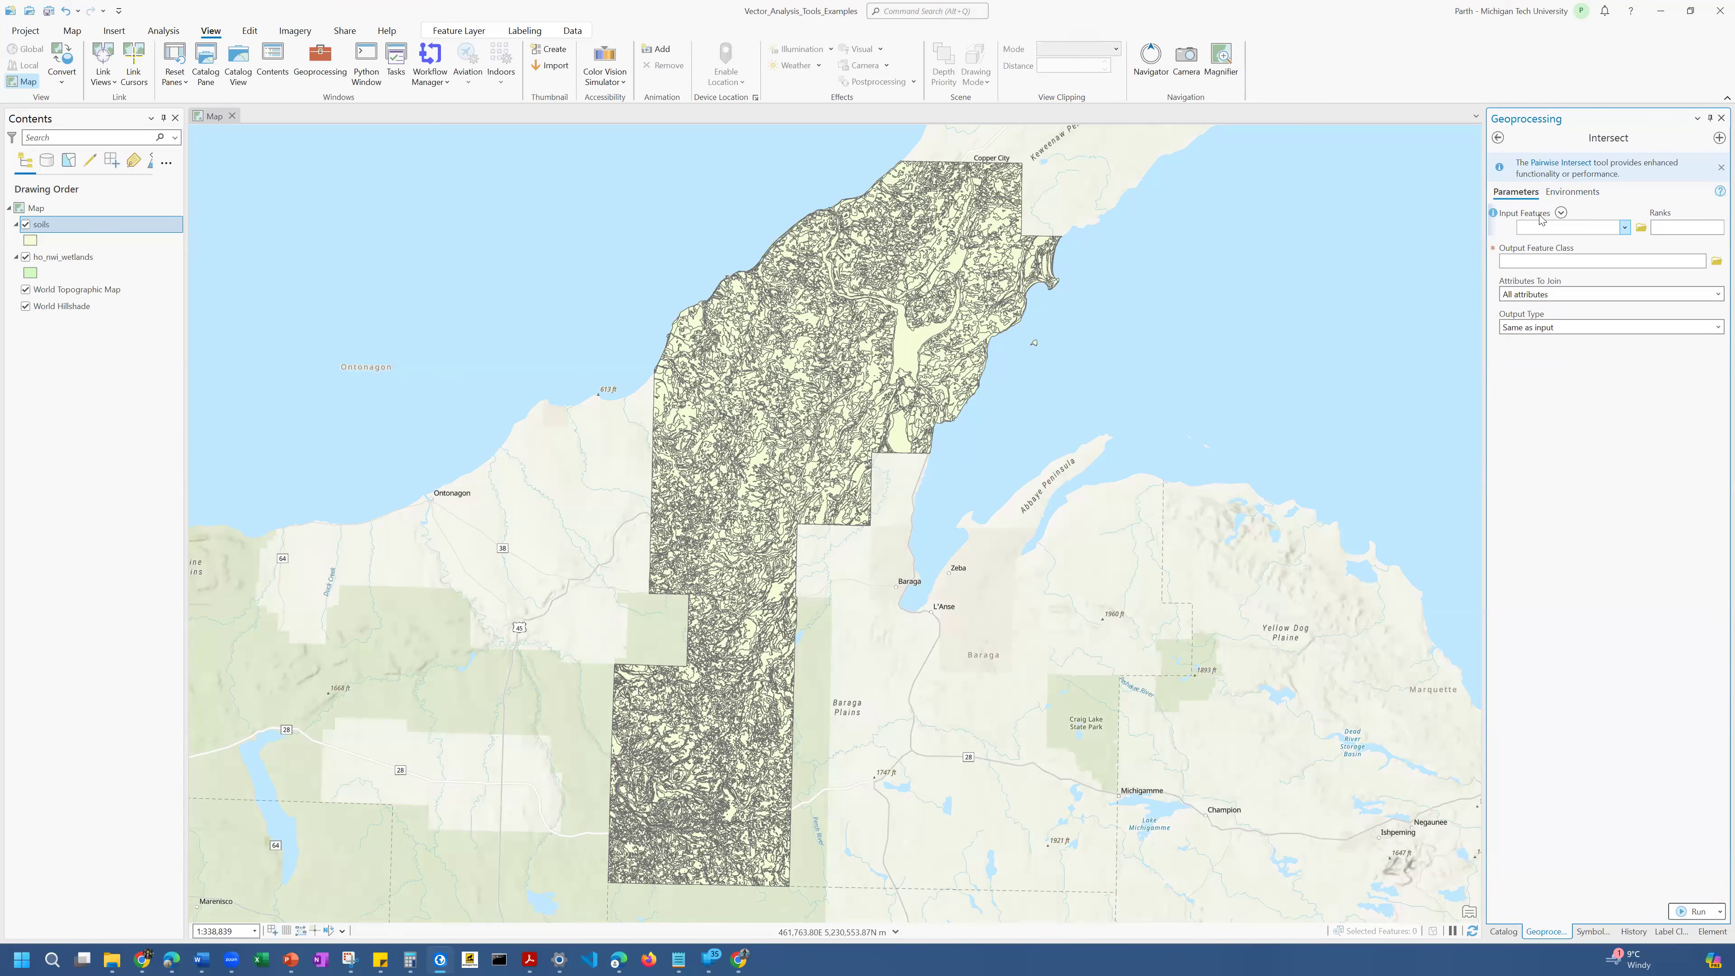
mouse_move(1493, 215)
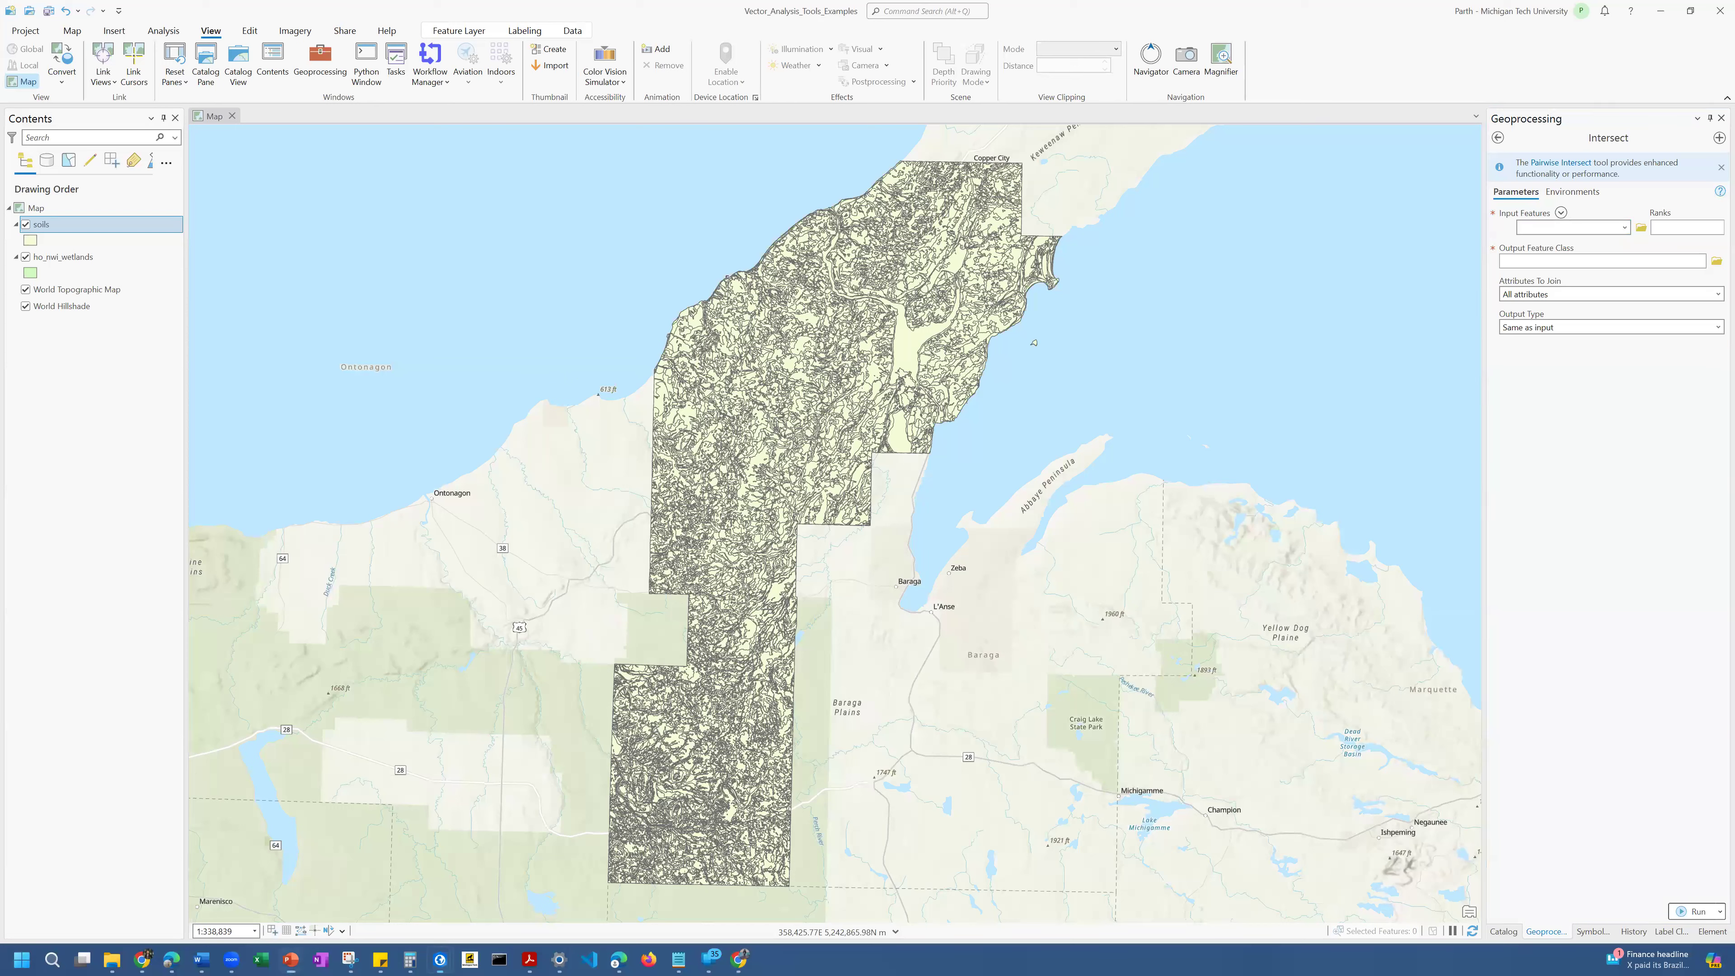
Set ho_nwi_wetlands and soils as the input features of the Intersect tool.
click(1625, 226)
click(1590, 262)
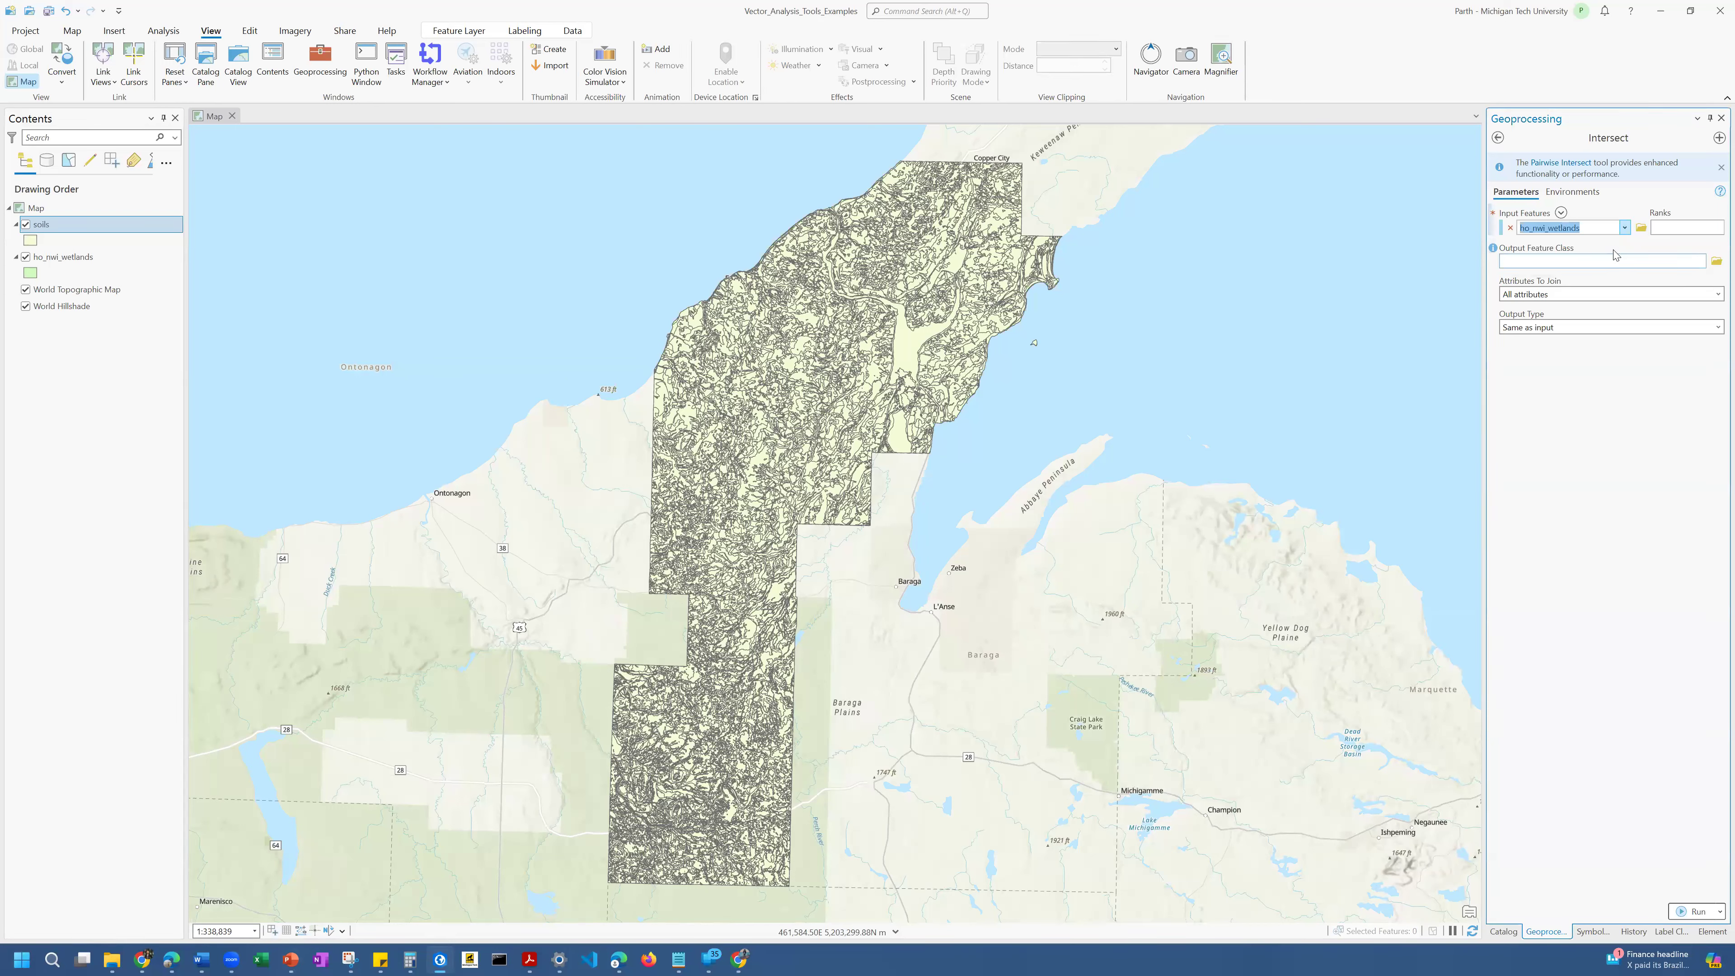
click(1624, 244)
click(1586, 267)
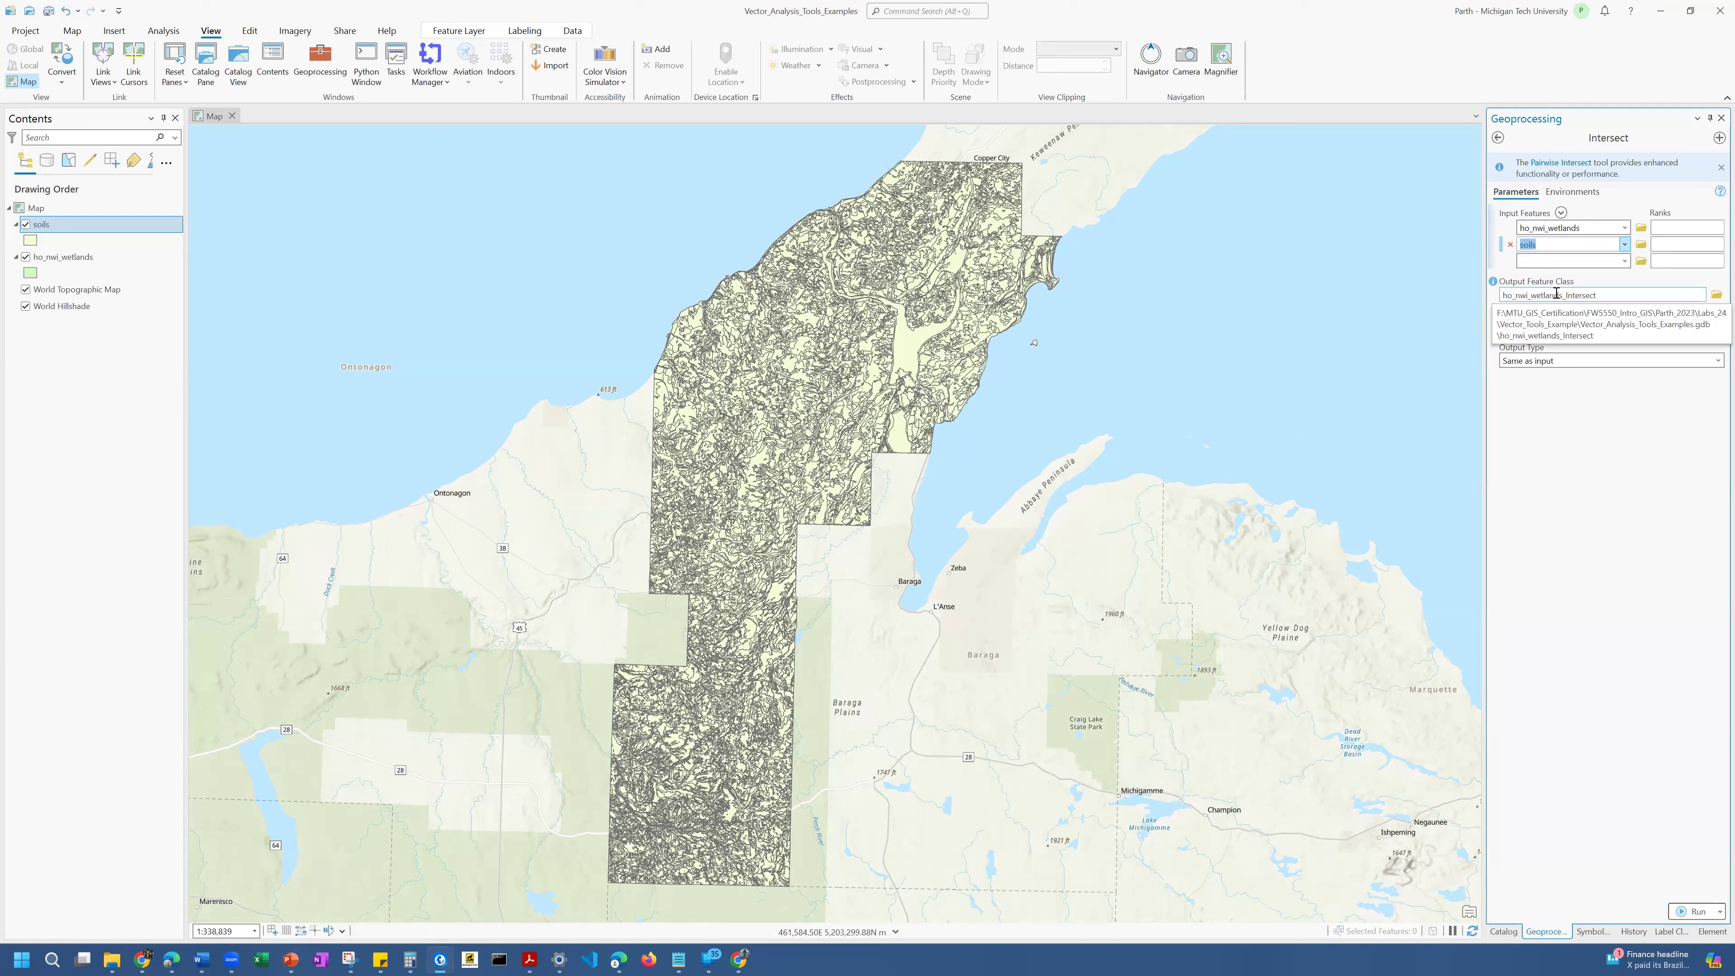
click(1629, 293)
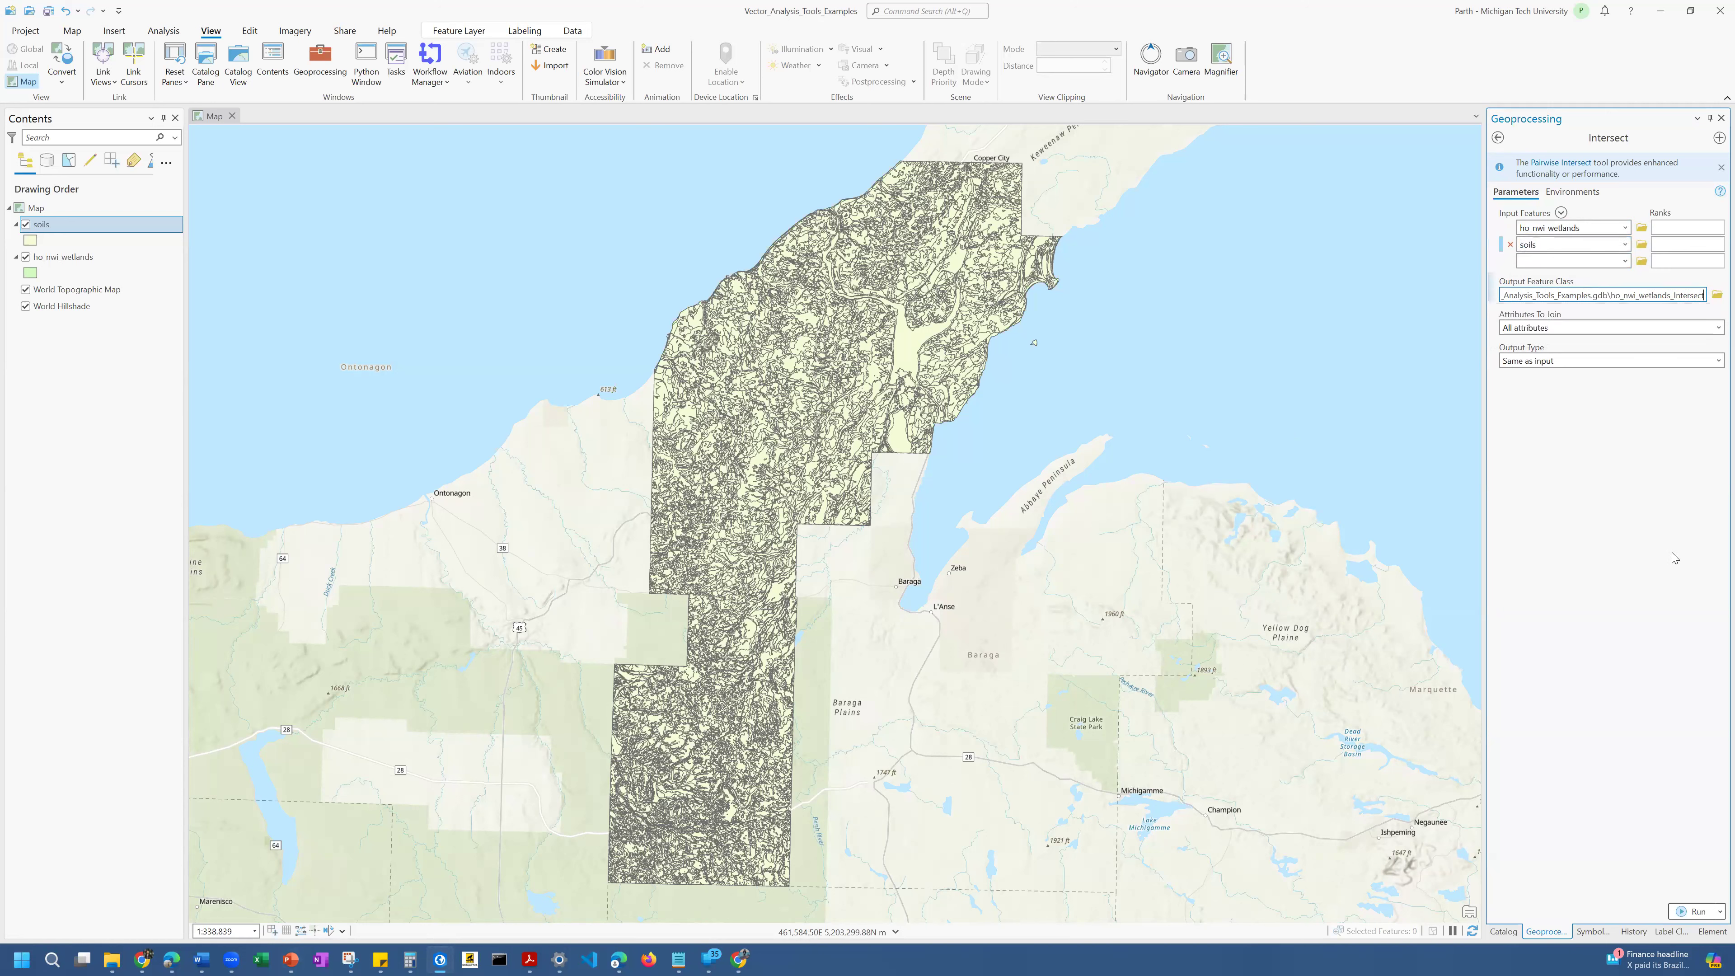
key(BackSpace)
key(BackSpace)
key(BackSpace)
key(BackSpace)
key(BackSpace)
key(BackSpace)
key(BackSpace)
key(BackSpace)
key(BackSpace)
key(BackSpace)
key(BackSpace)
key(BackSpace)
key(BackSpace)
key(BackSpace)
key(BackSpace)
key(BackSpace)
key(BackSpace)
key(BackSpace)
key(BackSpace)
key(BackSpace)
key(BackSpace)
key(BackSpace)
key(BackSpace)
text(wetl)
text(ands_di)
text(ain)
text(age)
key(alt+Tab)
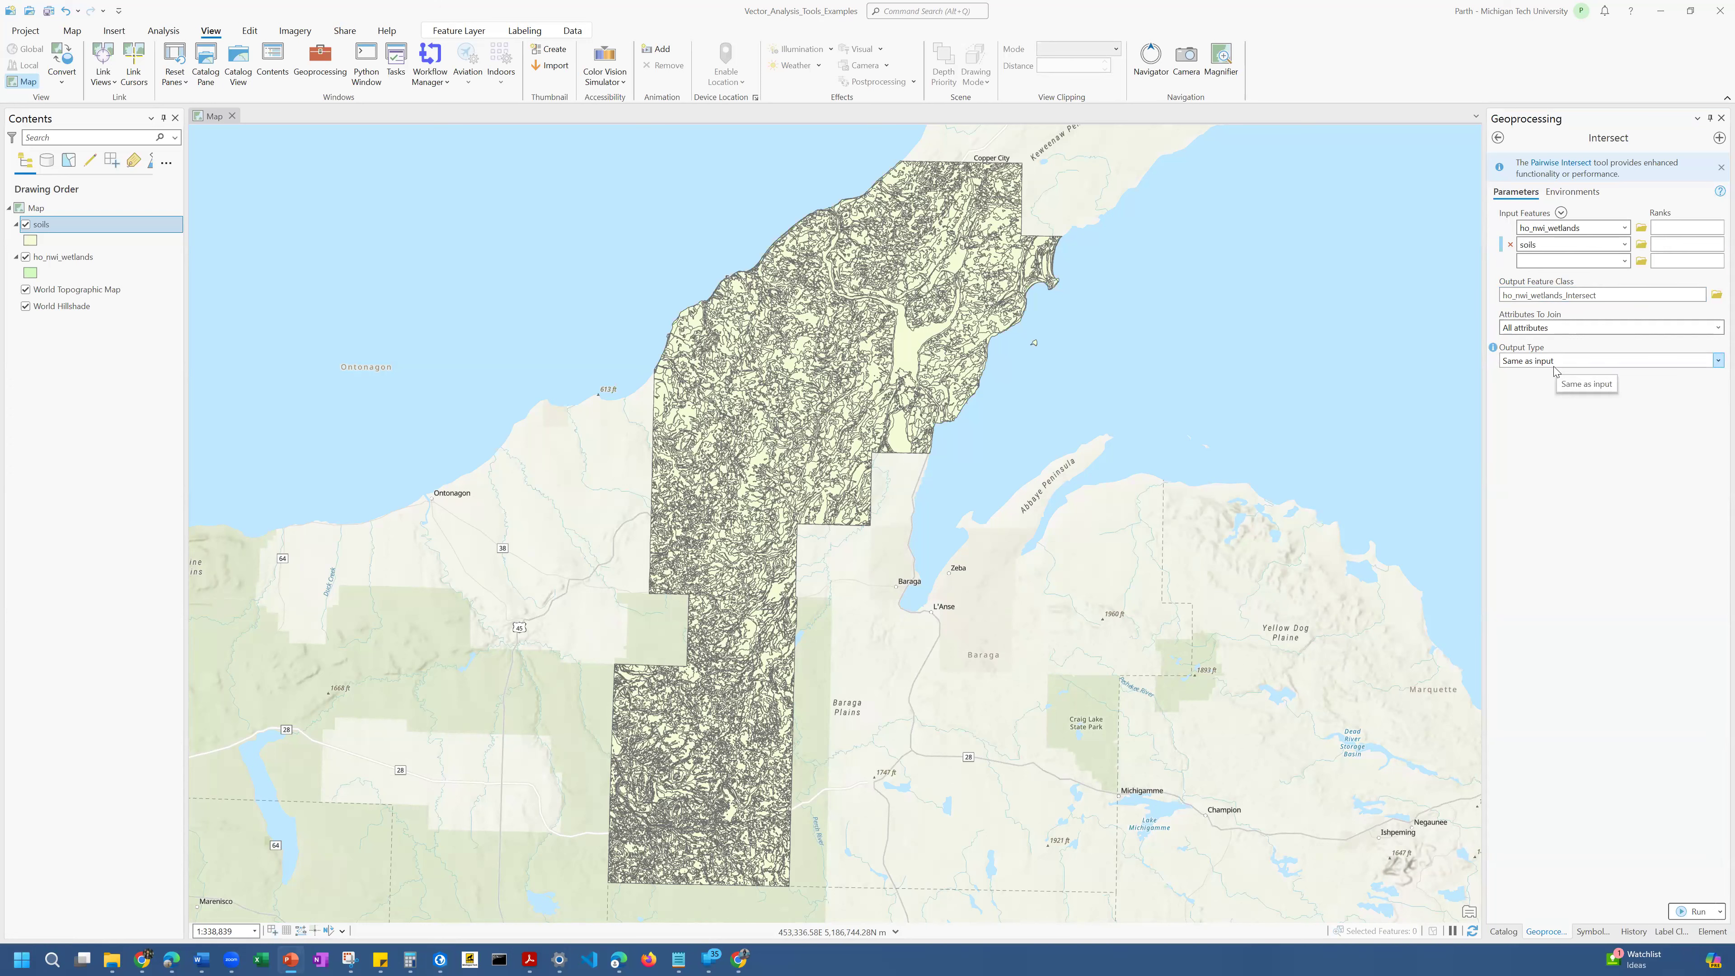
Set the XY Tolerance in the Intersect tool's environment settings to 0.5 meters.
click(1573, 192)
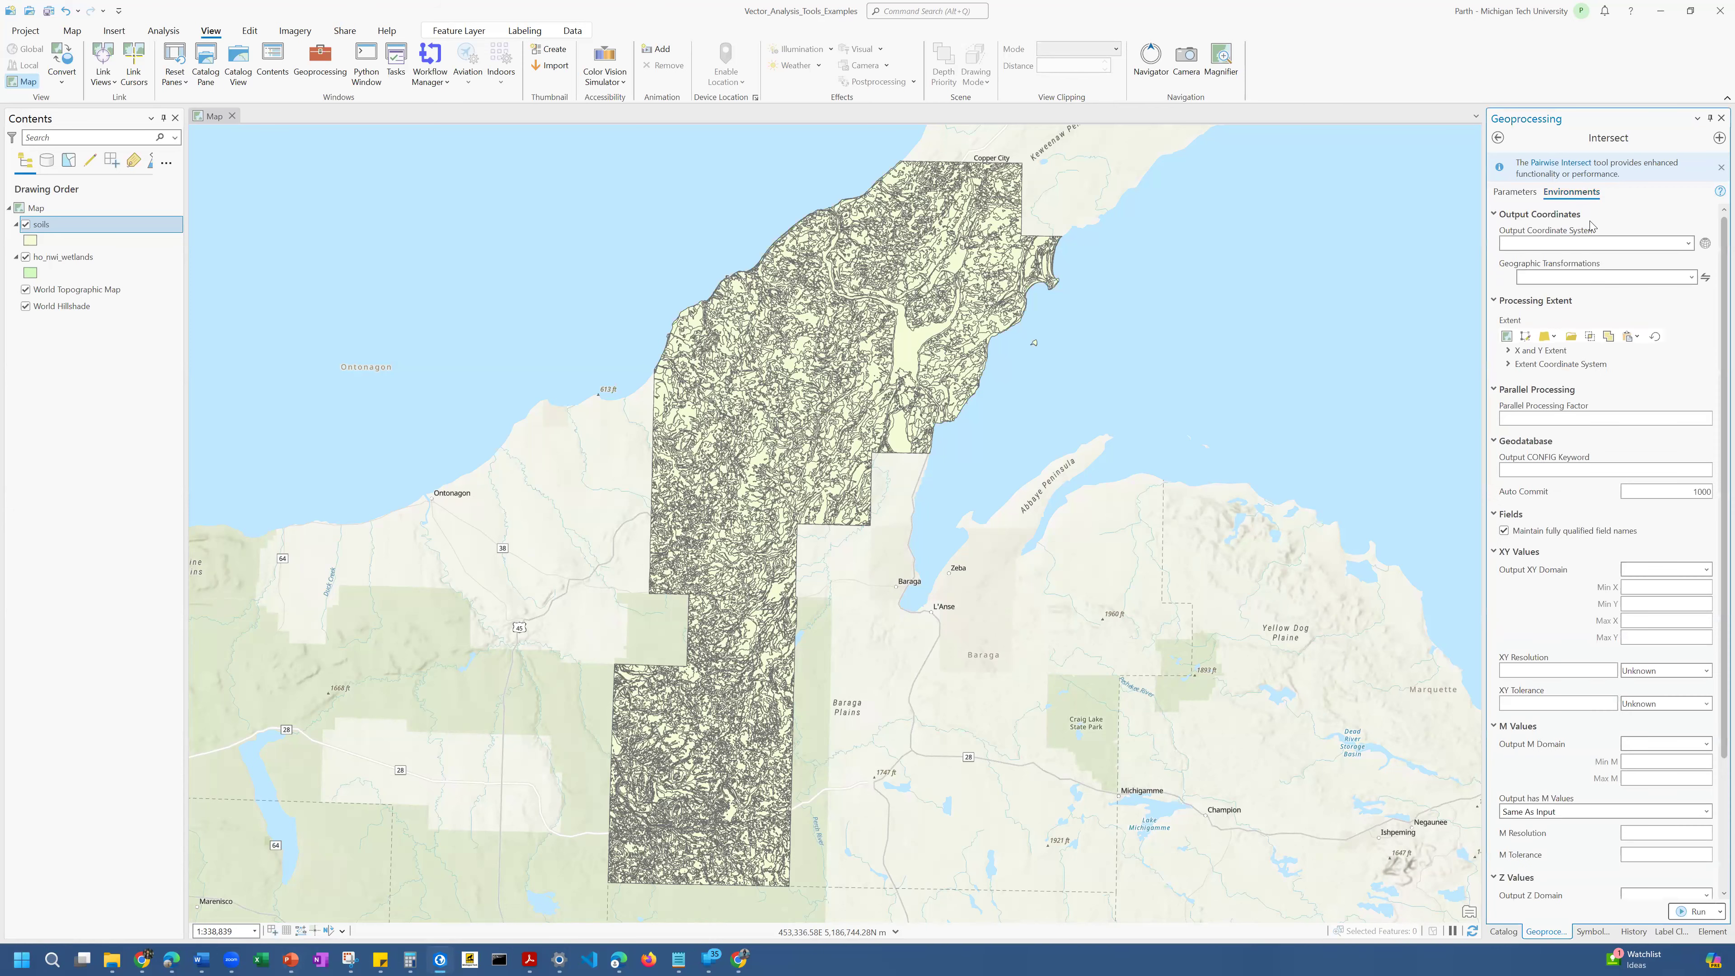
scroll(1595, 689, down, 1)
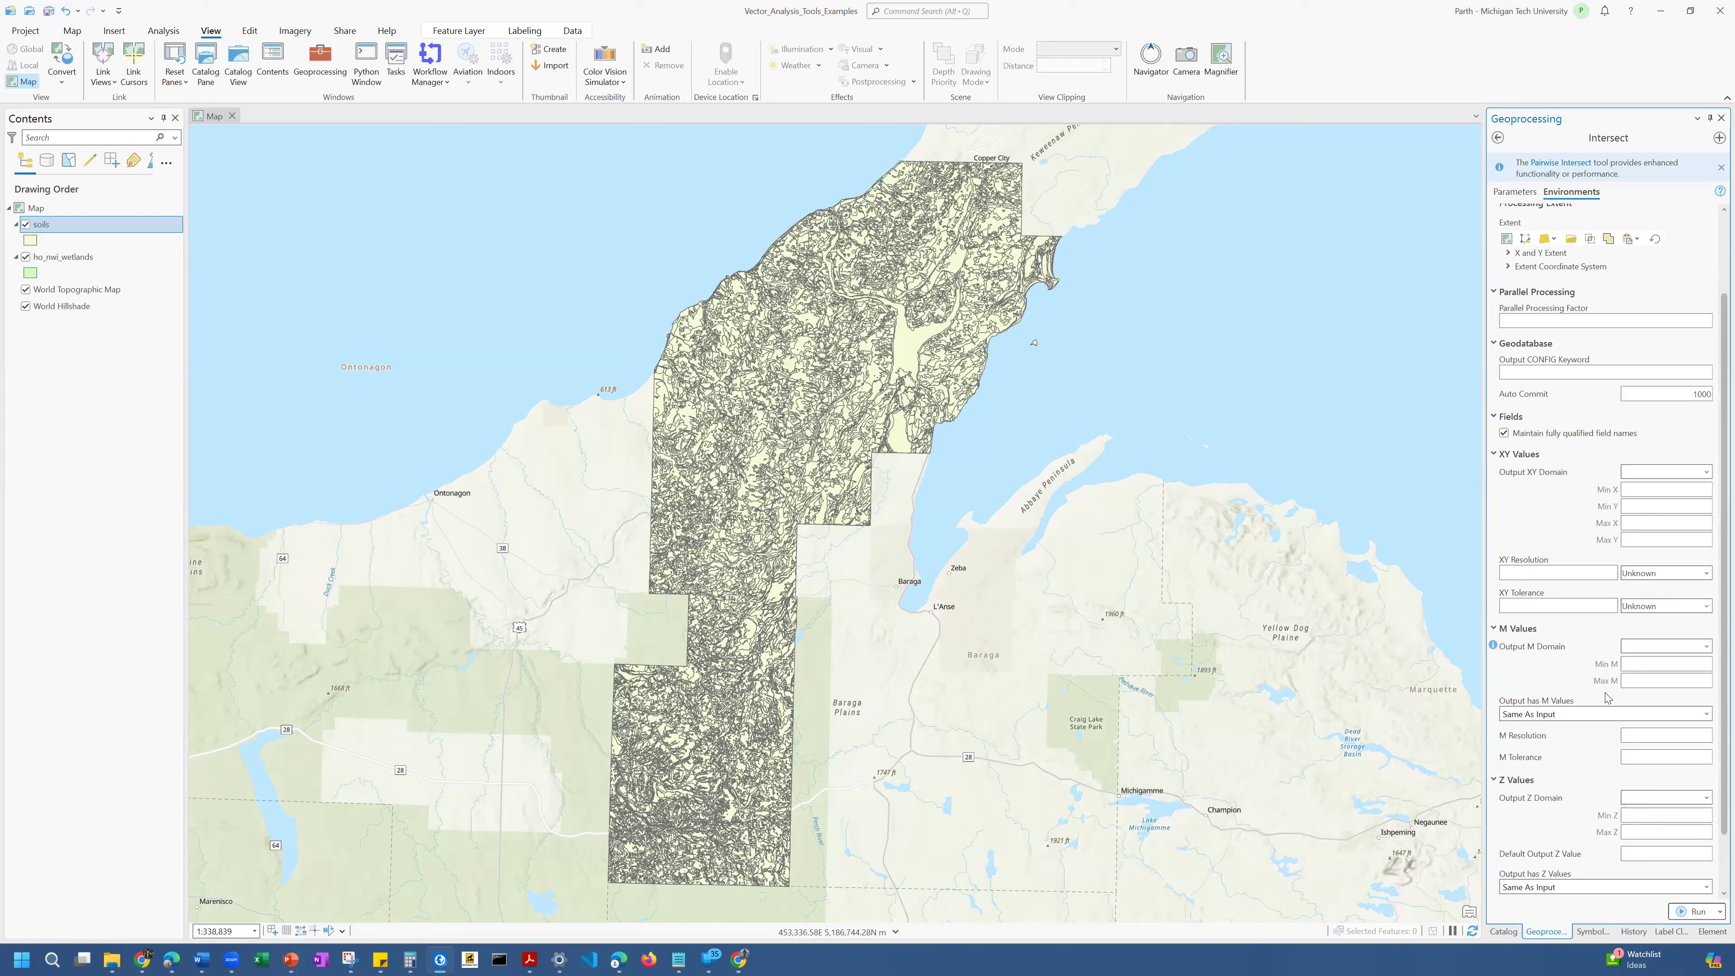
click(1565, 606)
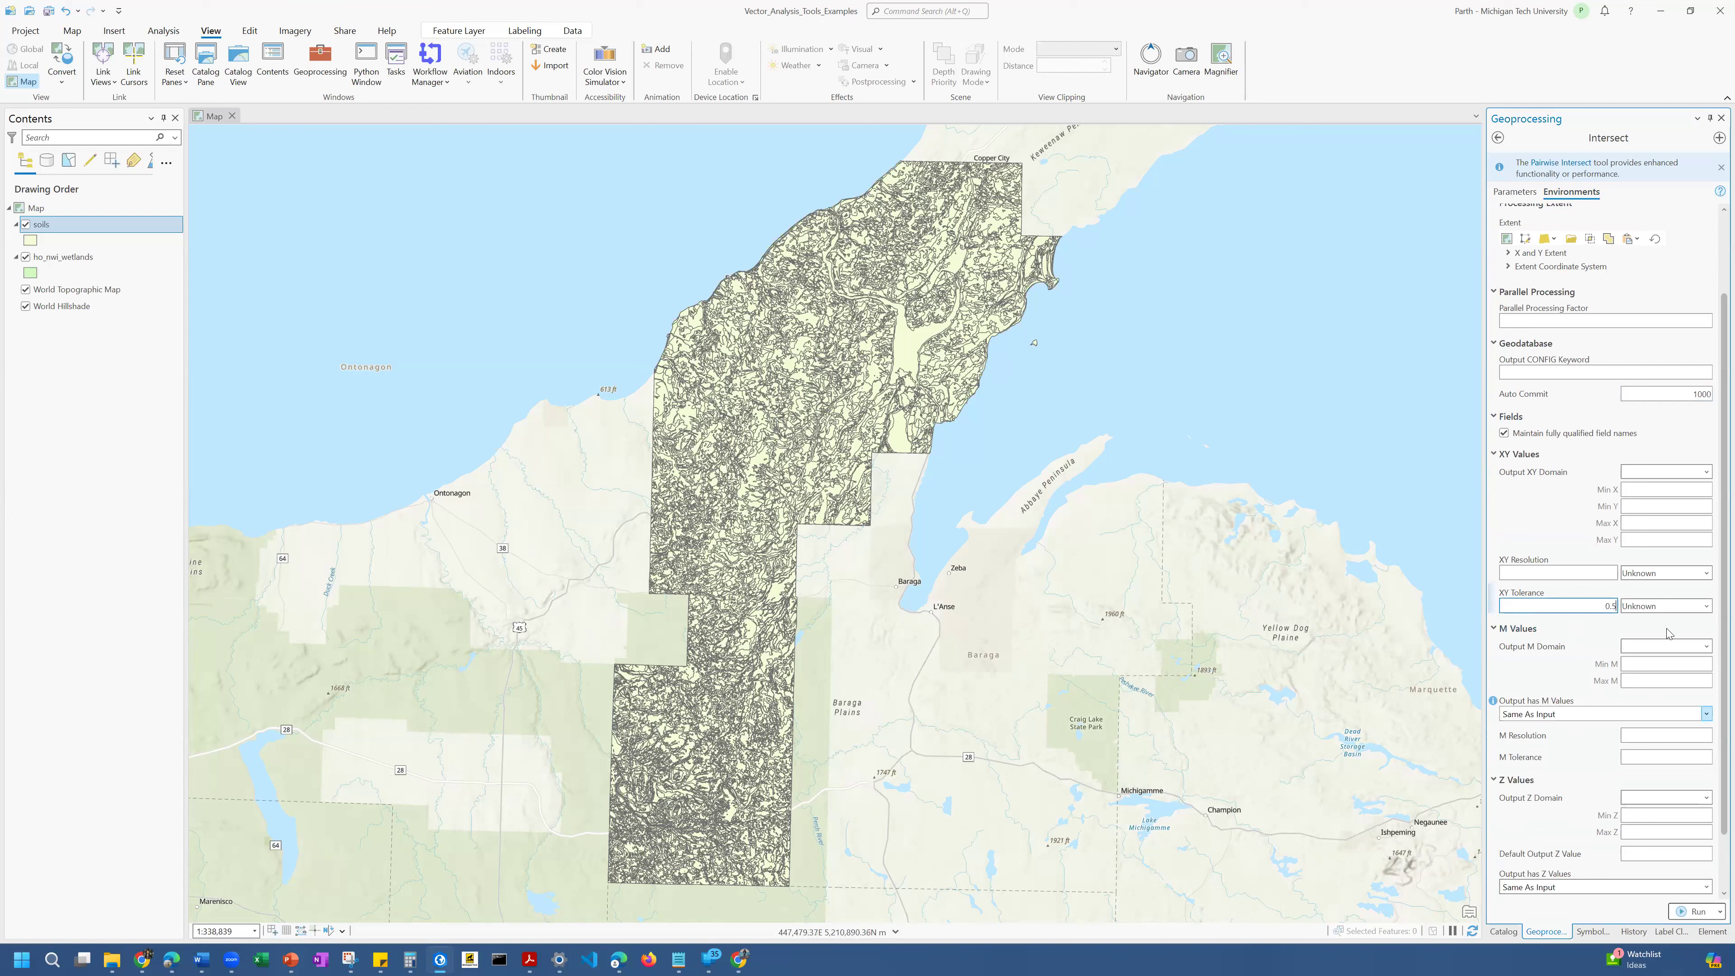
click(1671, 606)
click(1665, 638)
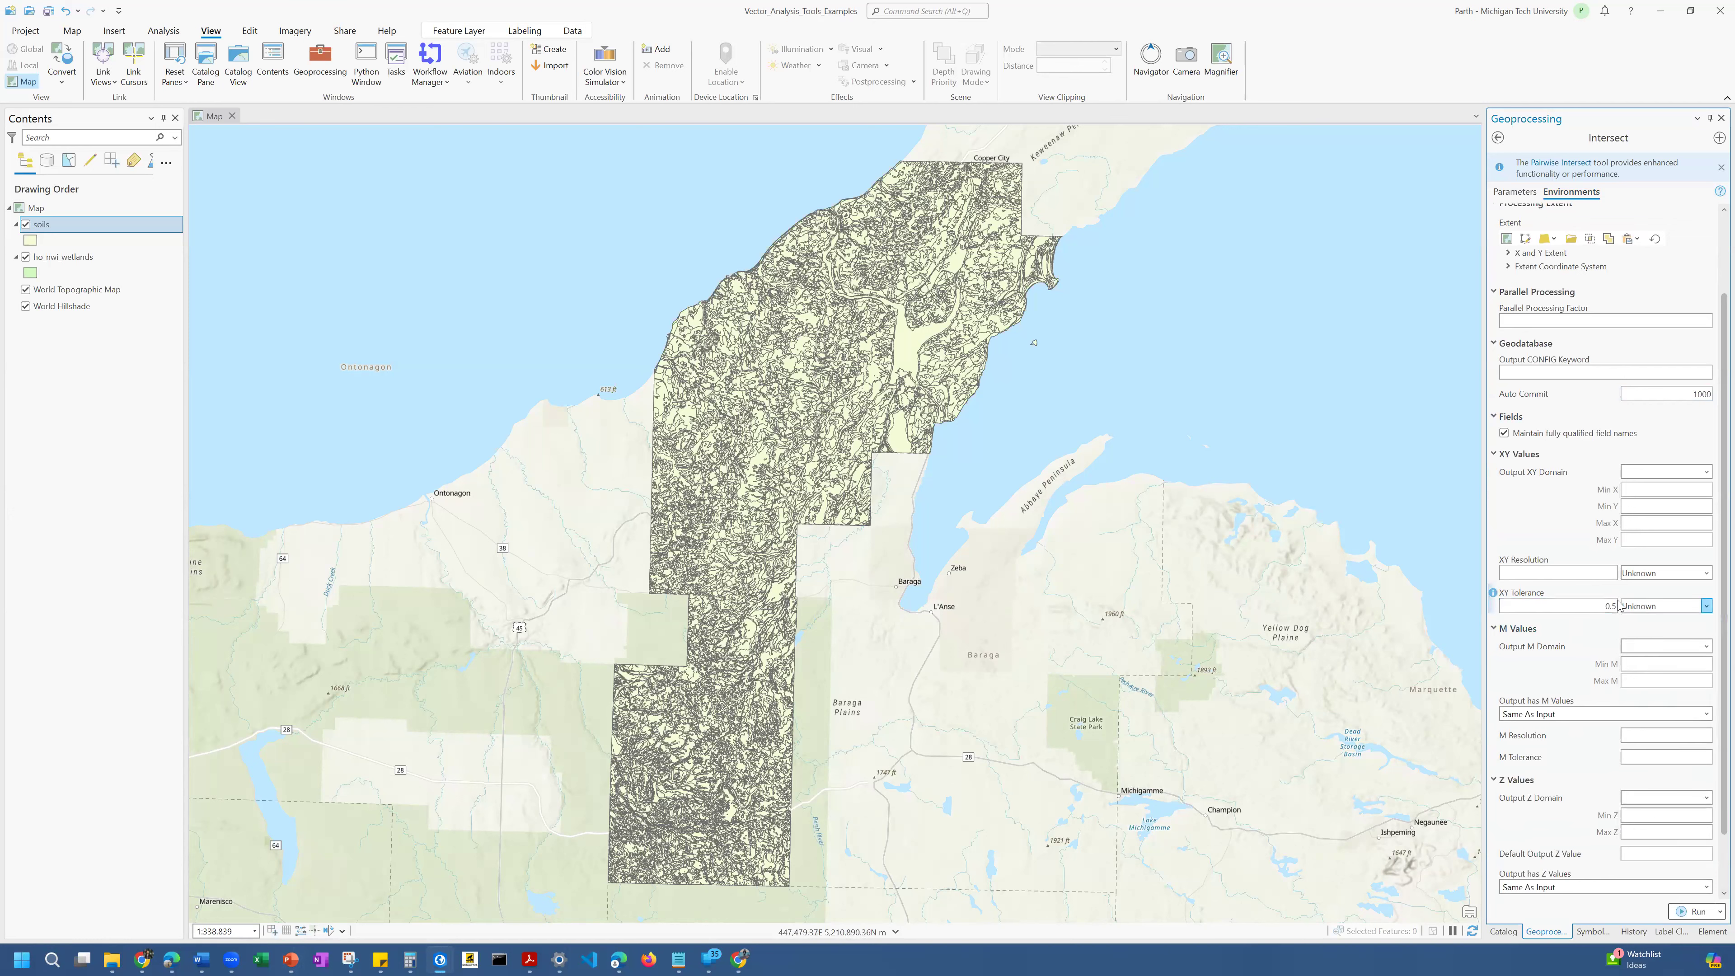
click(1516, 193)
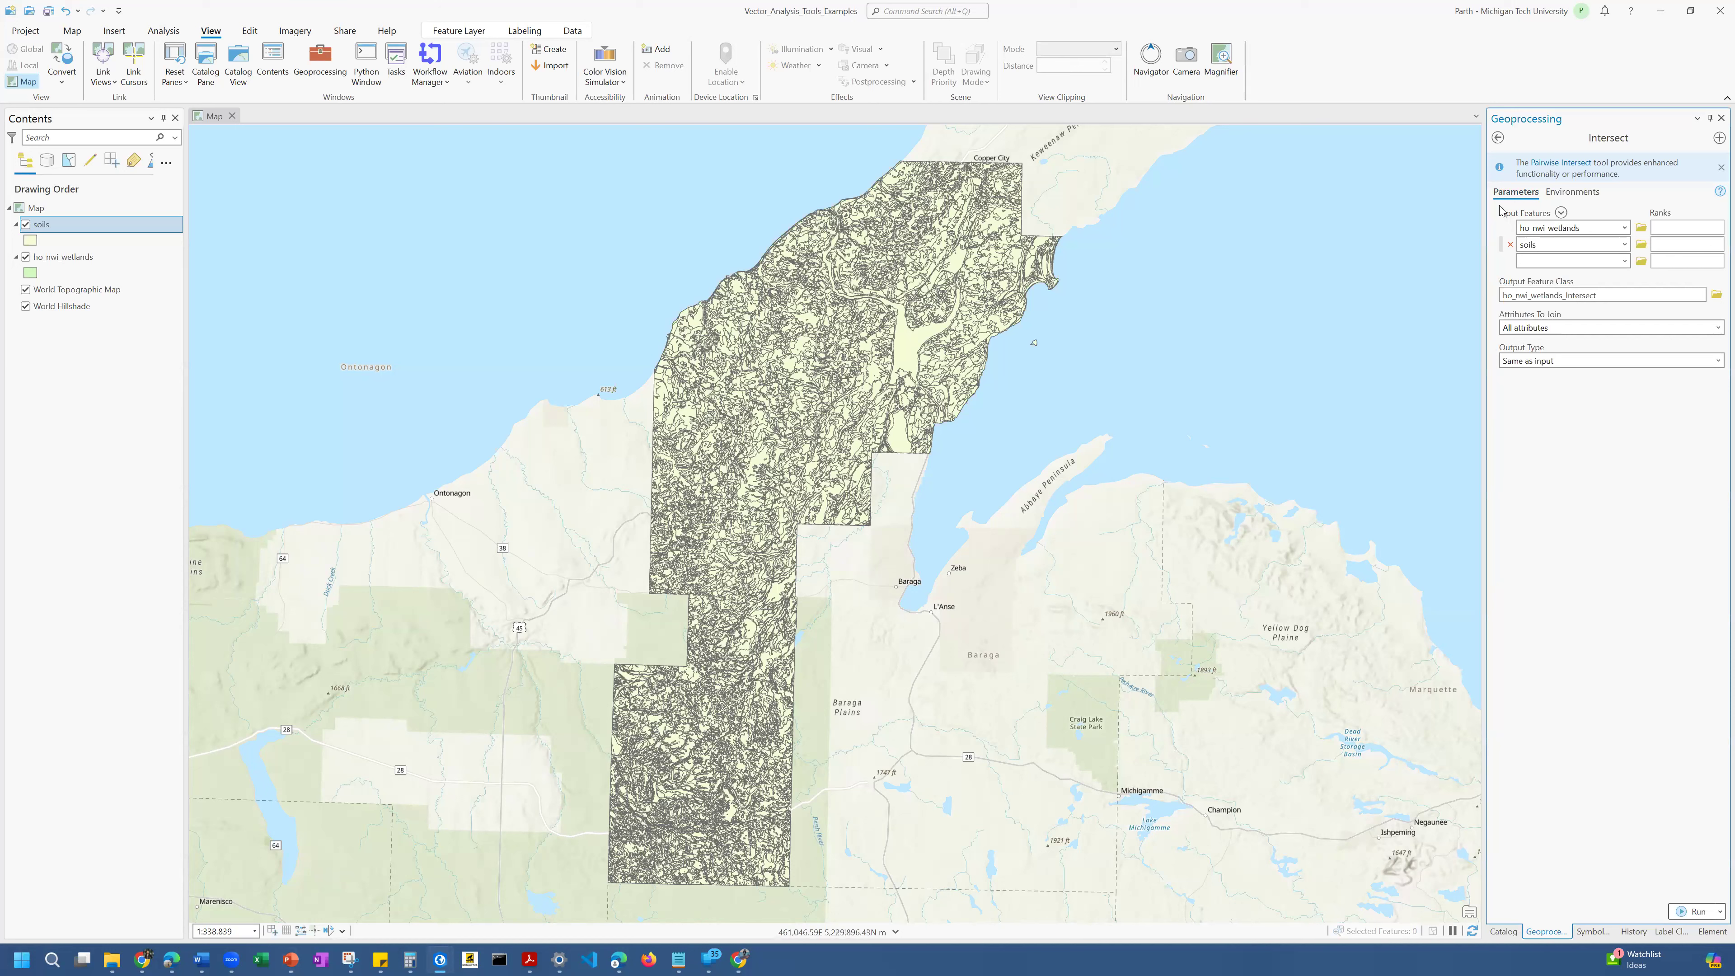
Recheck the Intersect tool's parameters and XY Tolerance, and run the tool on the wetlands and soils layers.
mouse_move(1494, 215)
click(1572, 192)
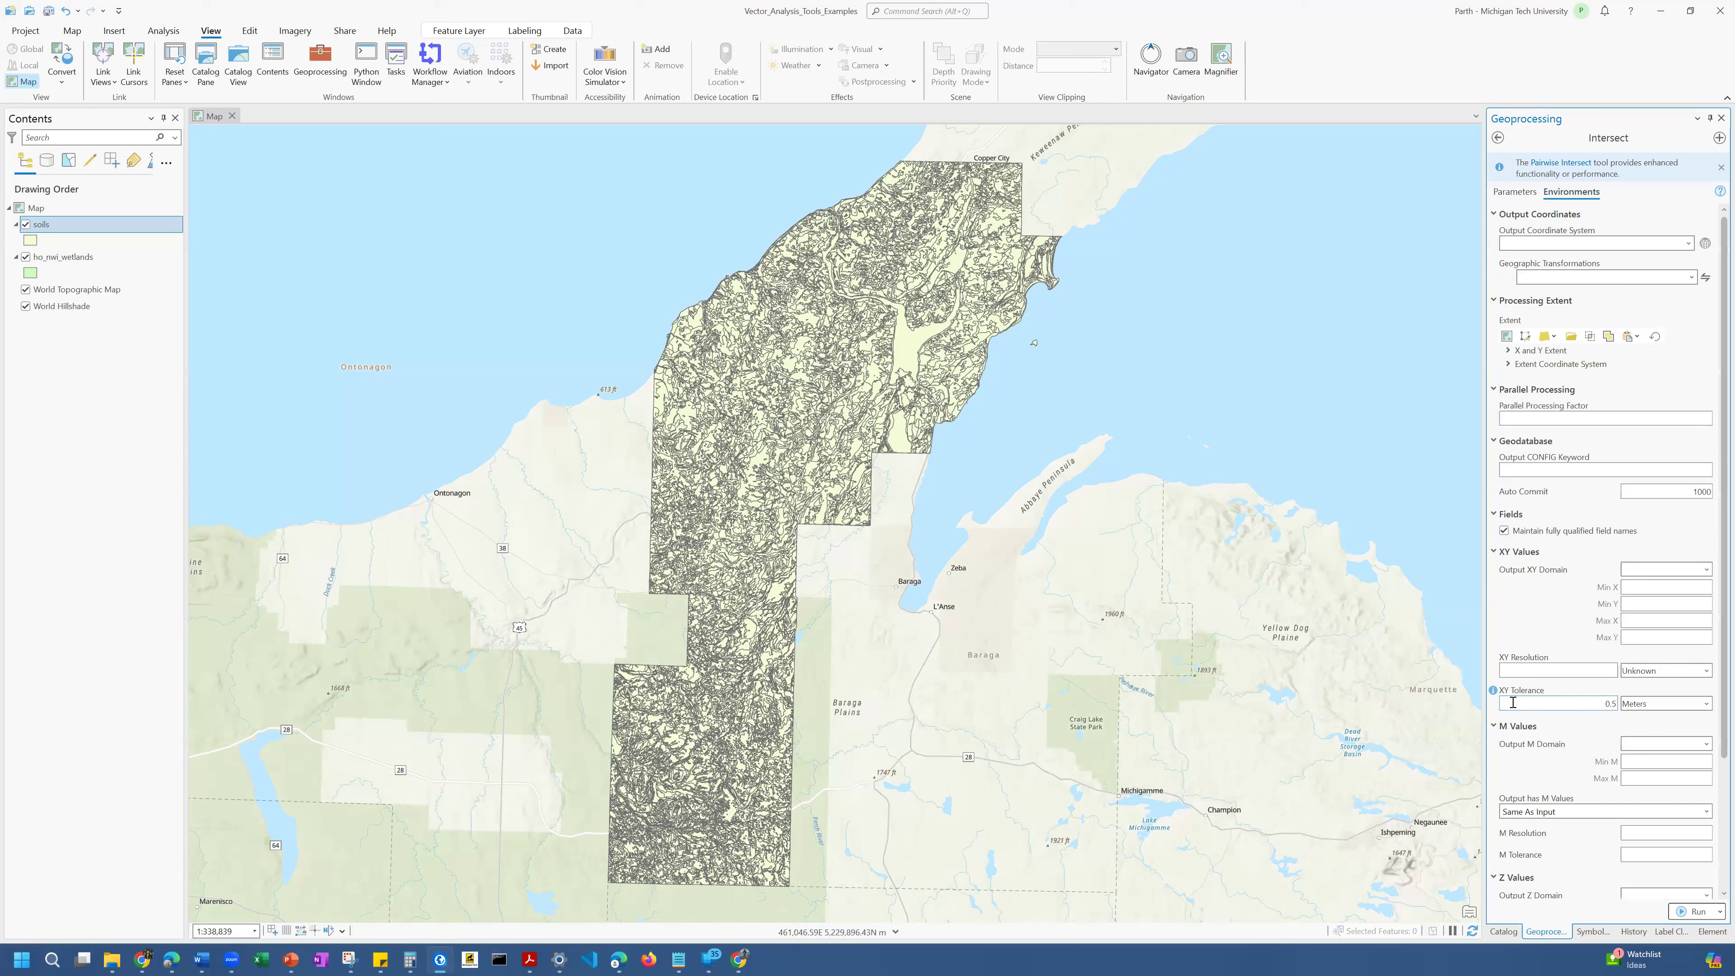
mouse_move(1494, 695)
click(1512, 192)
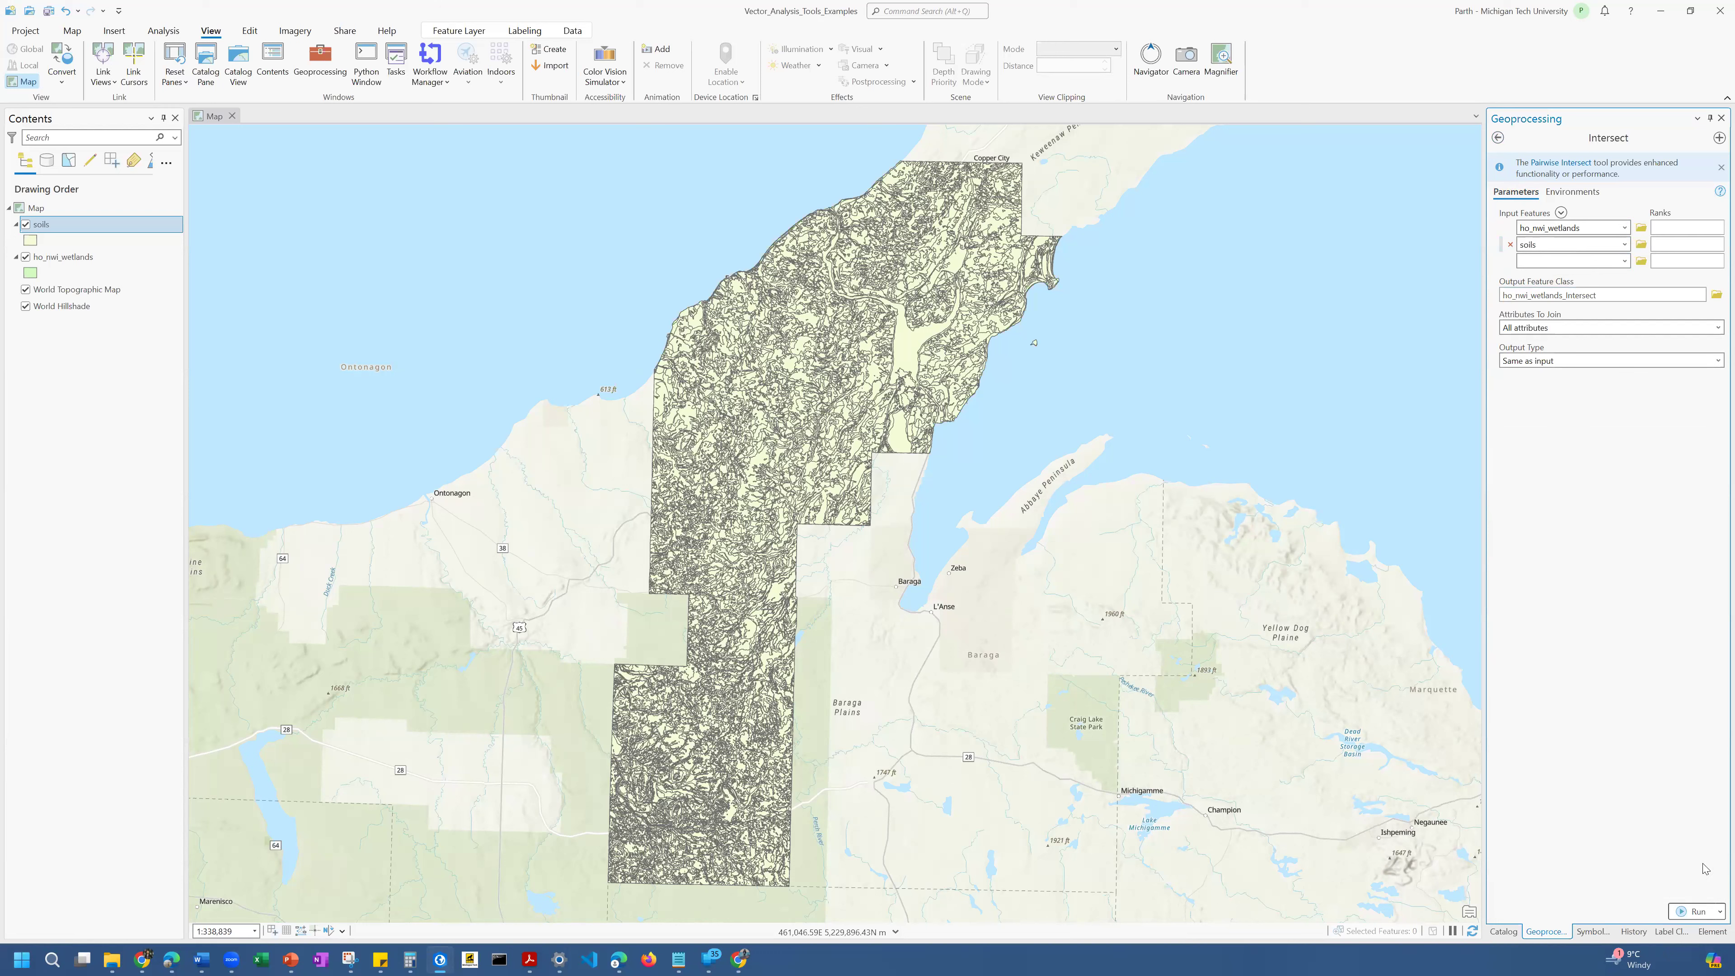
click(1686, 909)
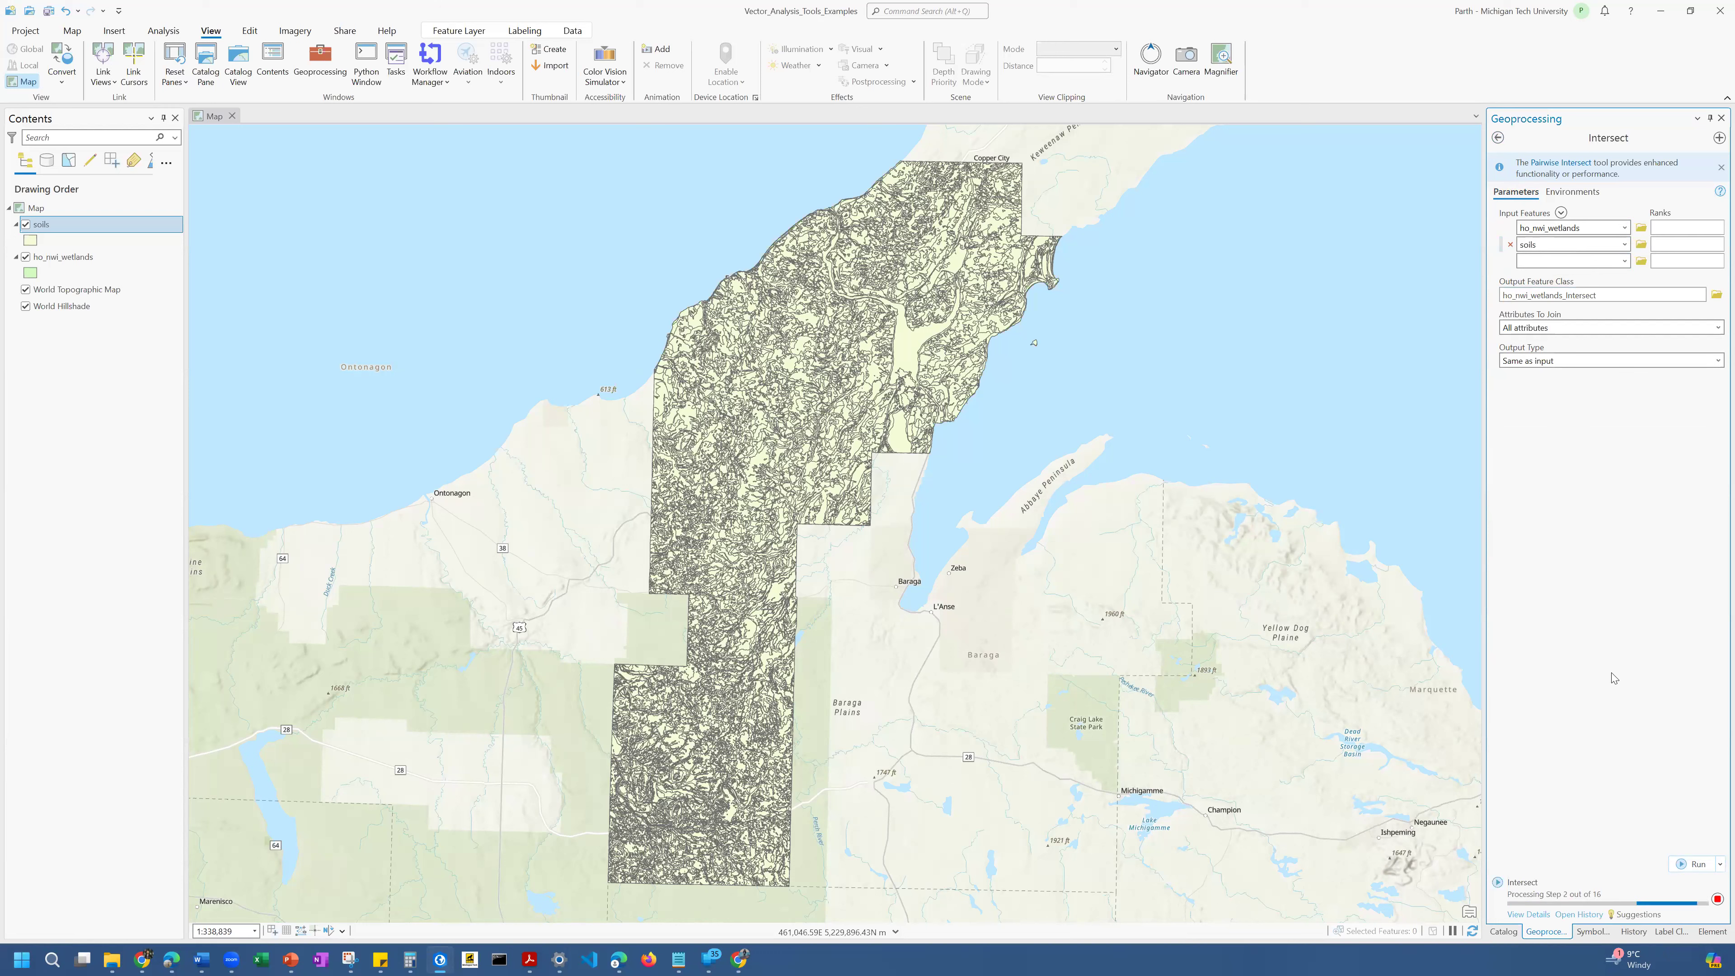
View the attribute tables of the ho_nwi_wetlands and soils layers, and close both tables.
right_click(67, 256)
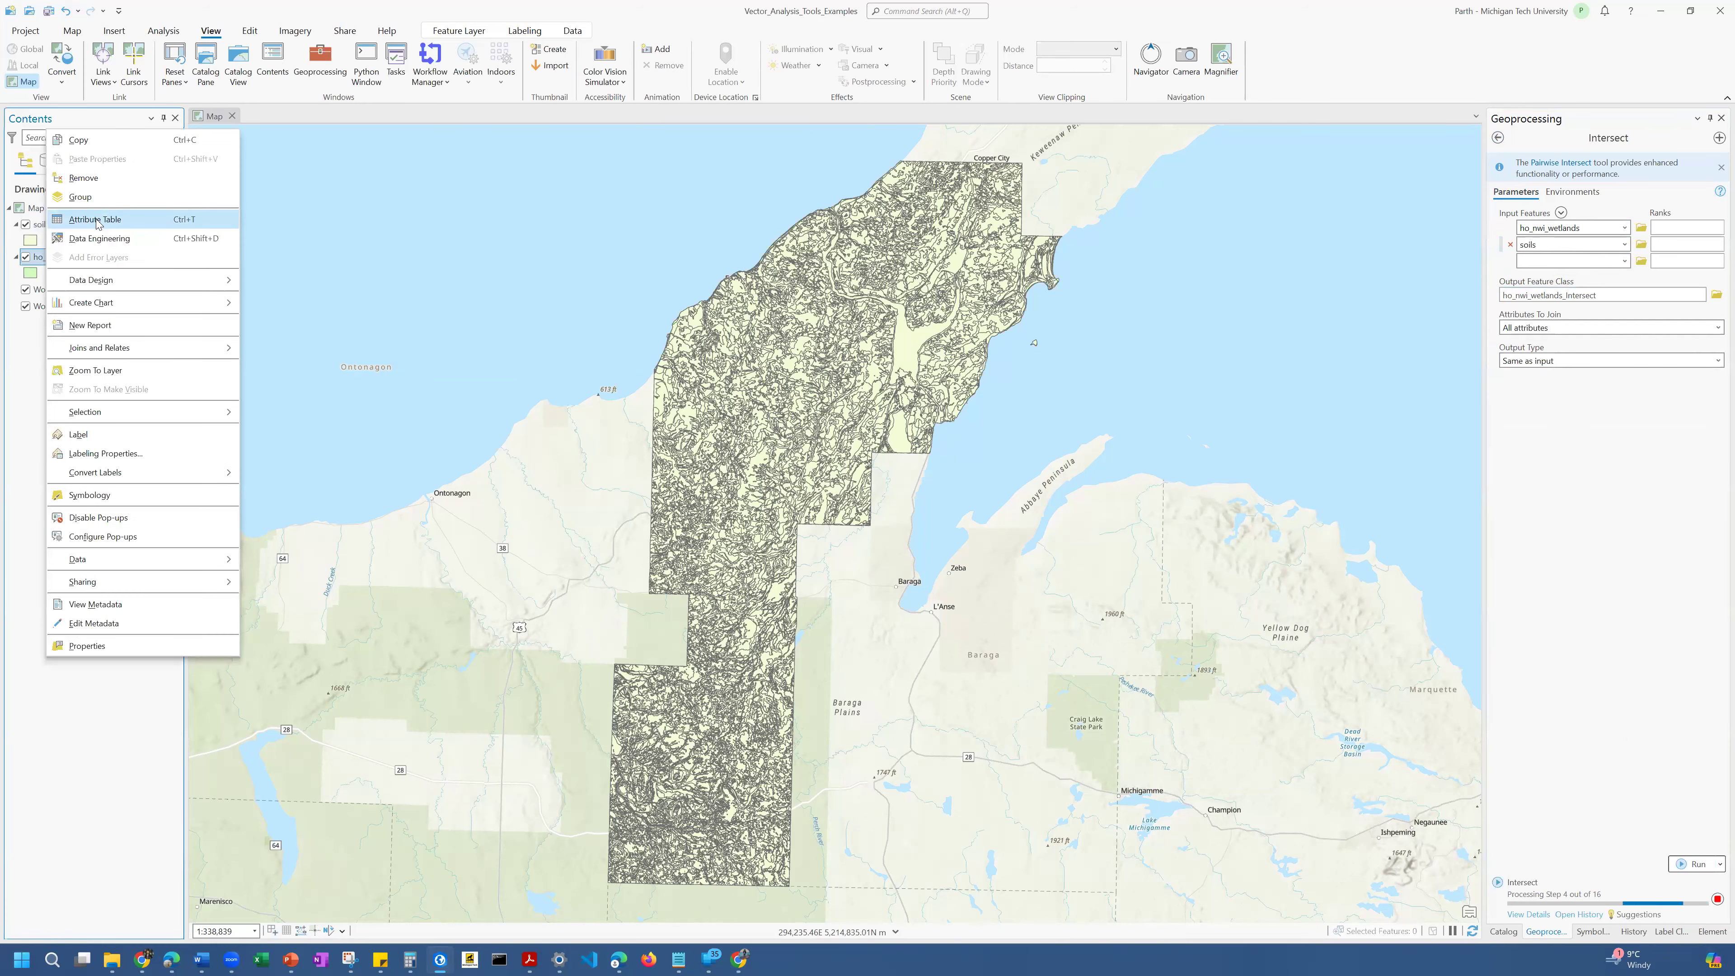
click(96, 220)
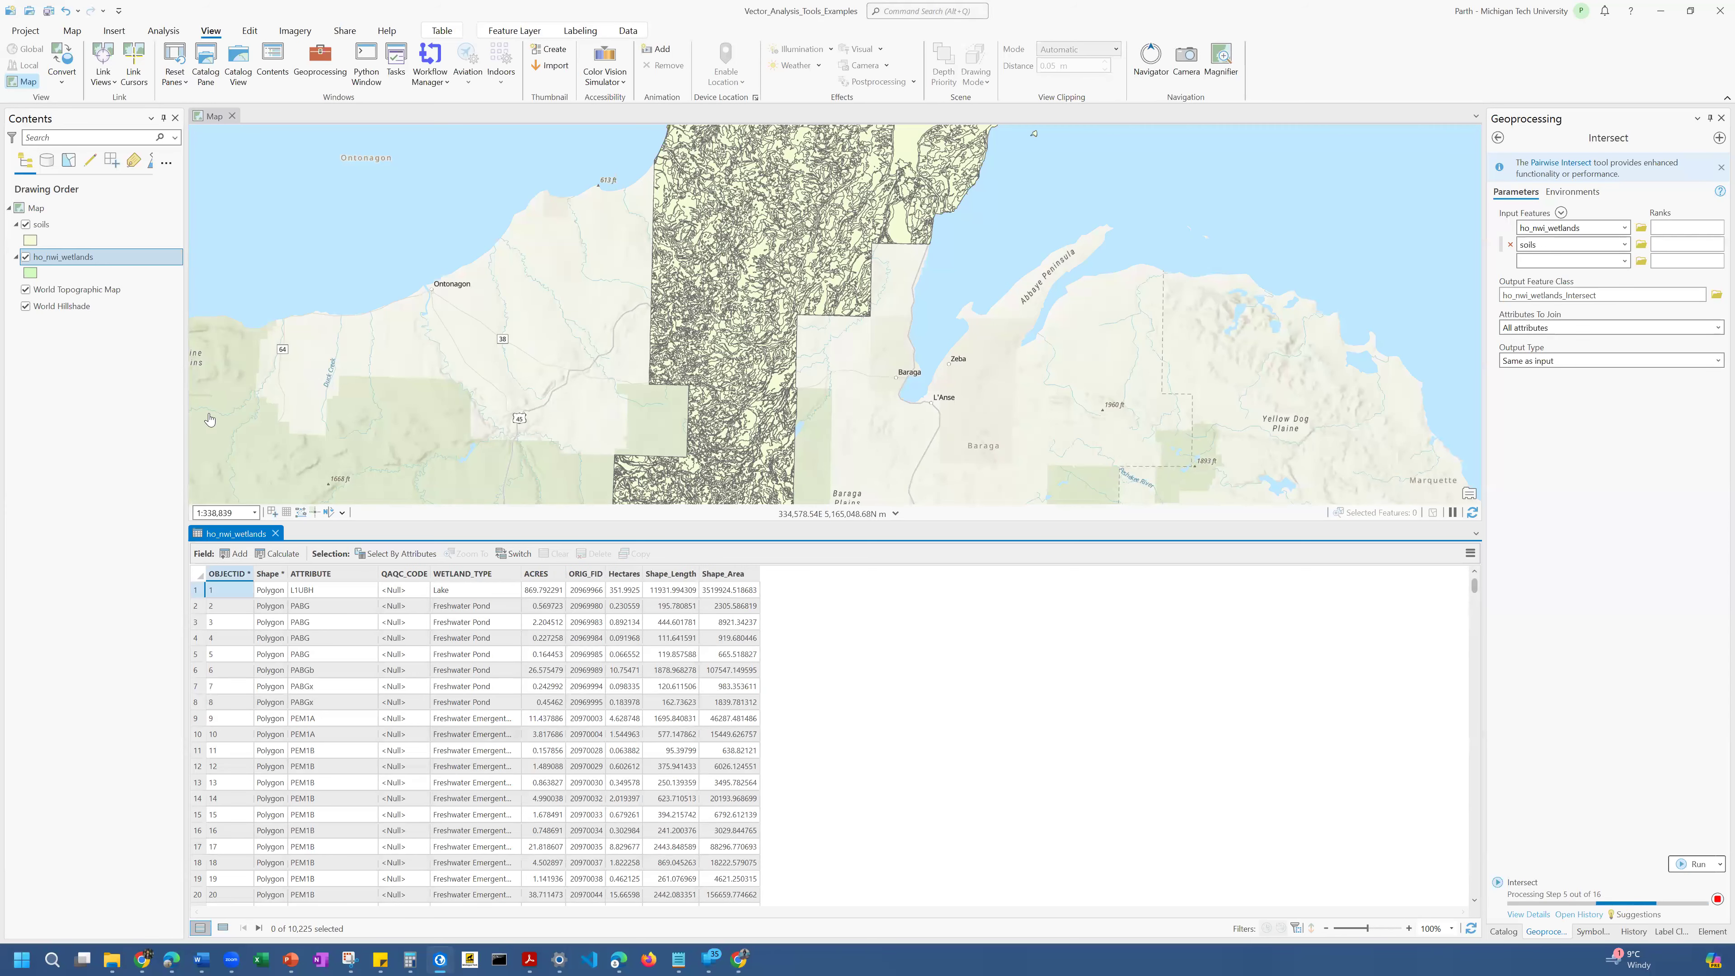
right_click(41, 224)
click(81, 190)
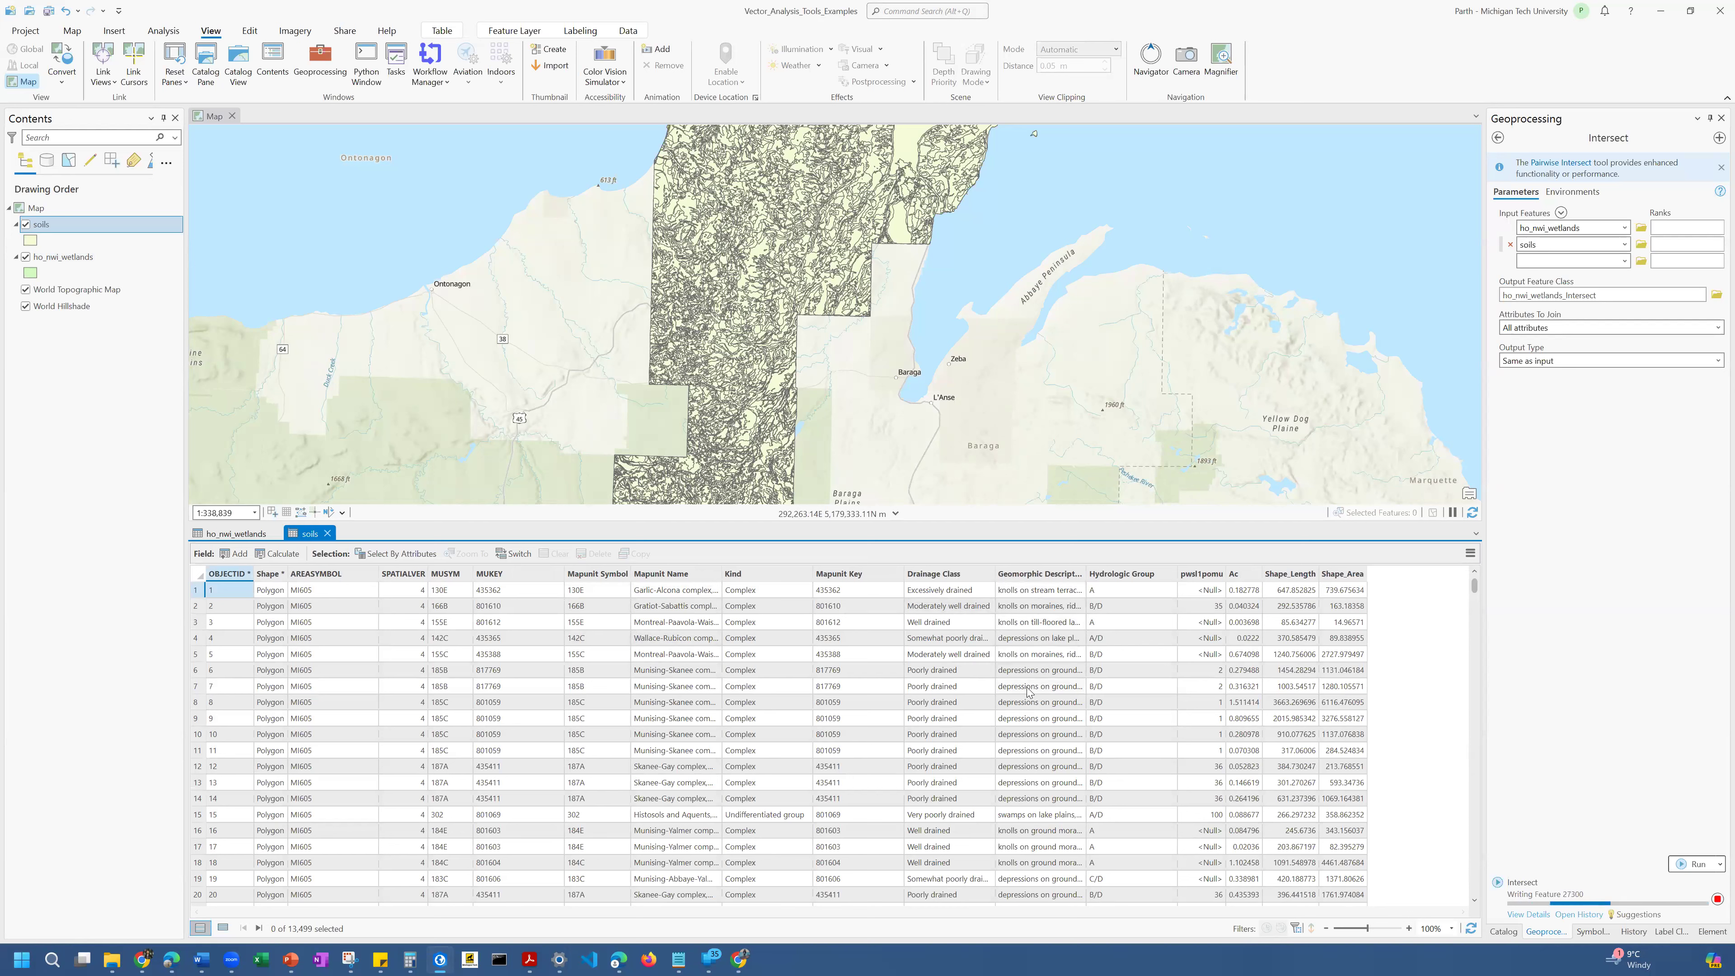
click(277, 533)
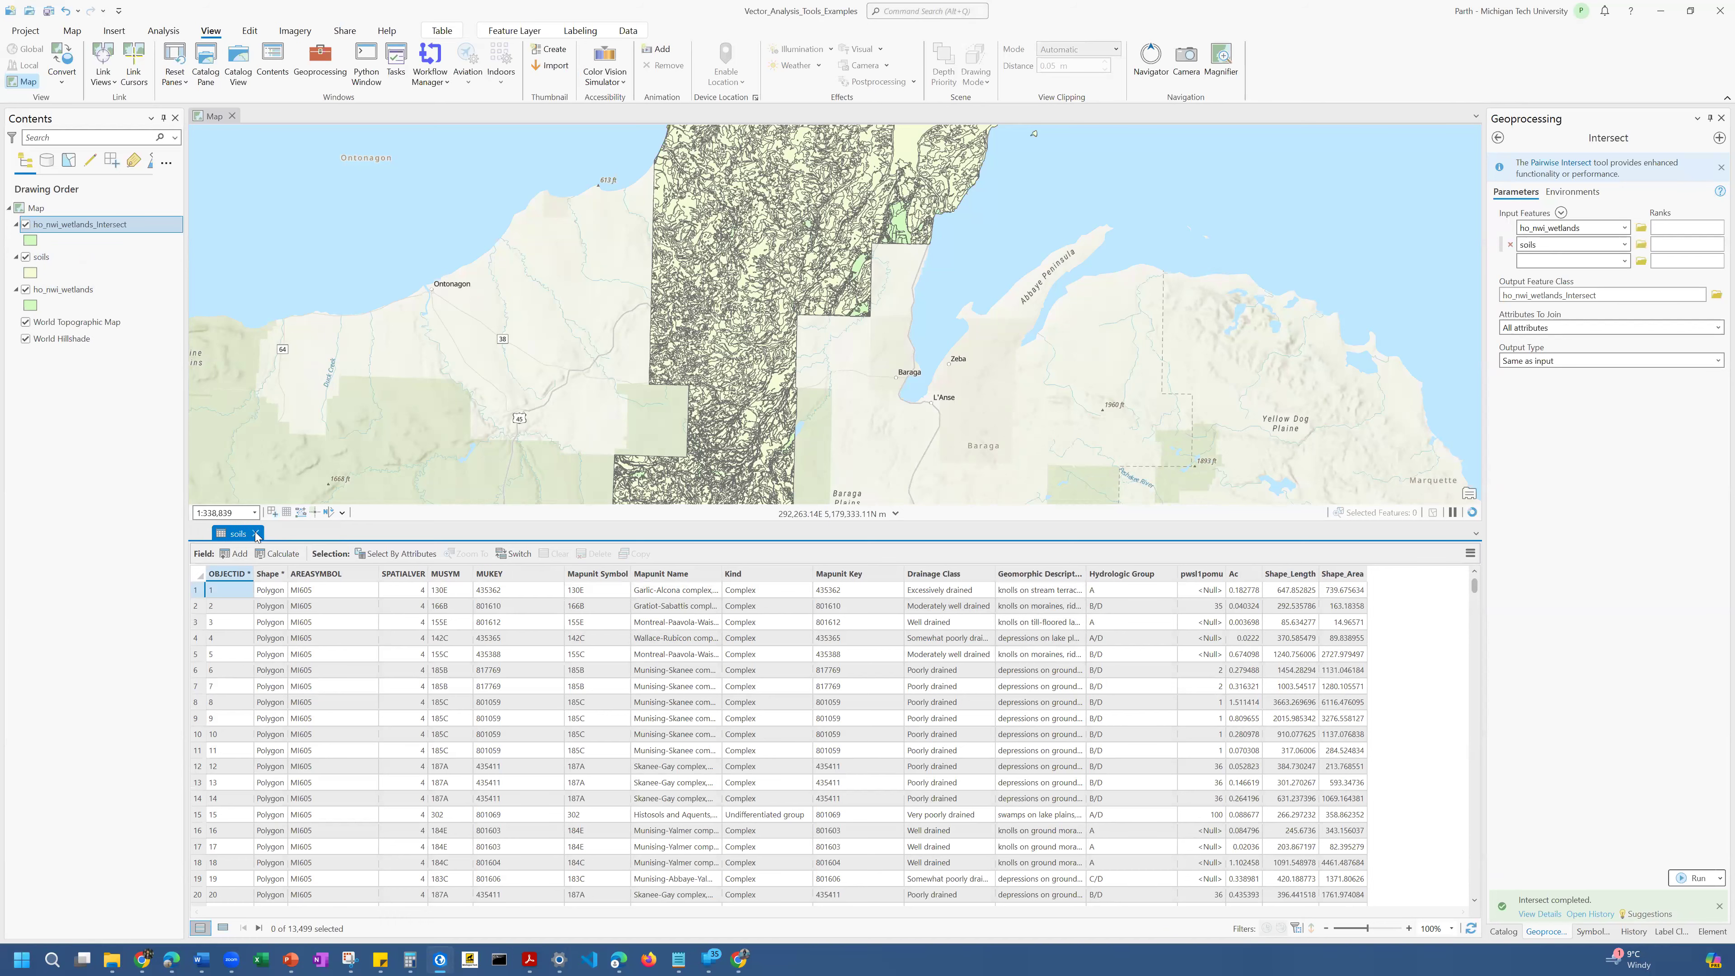
click(255, 534)
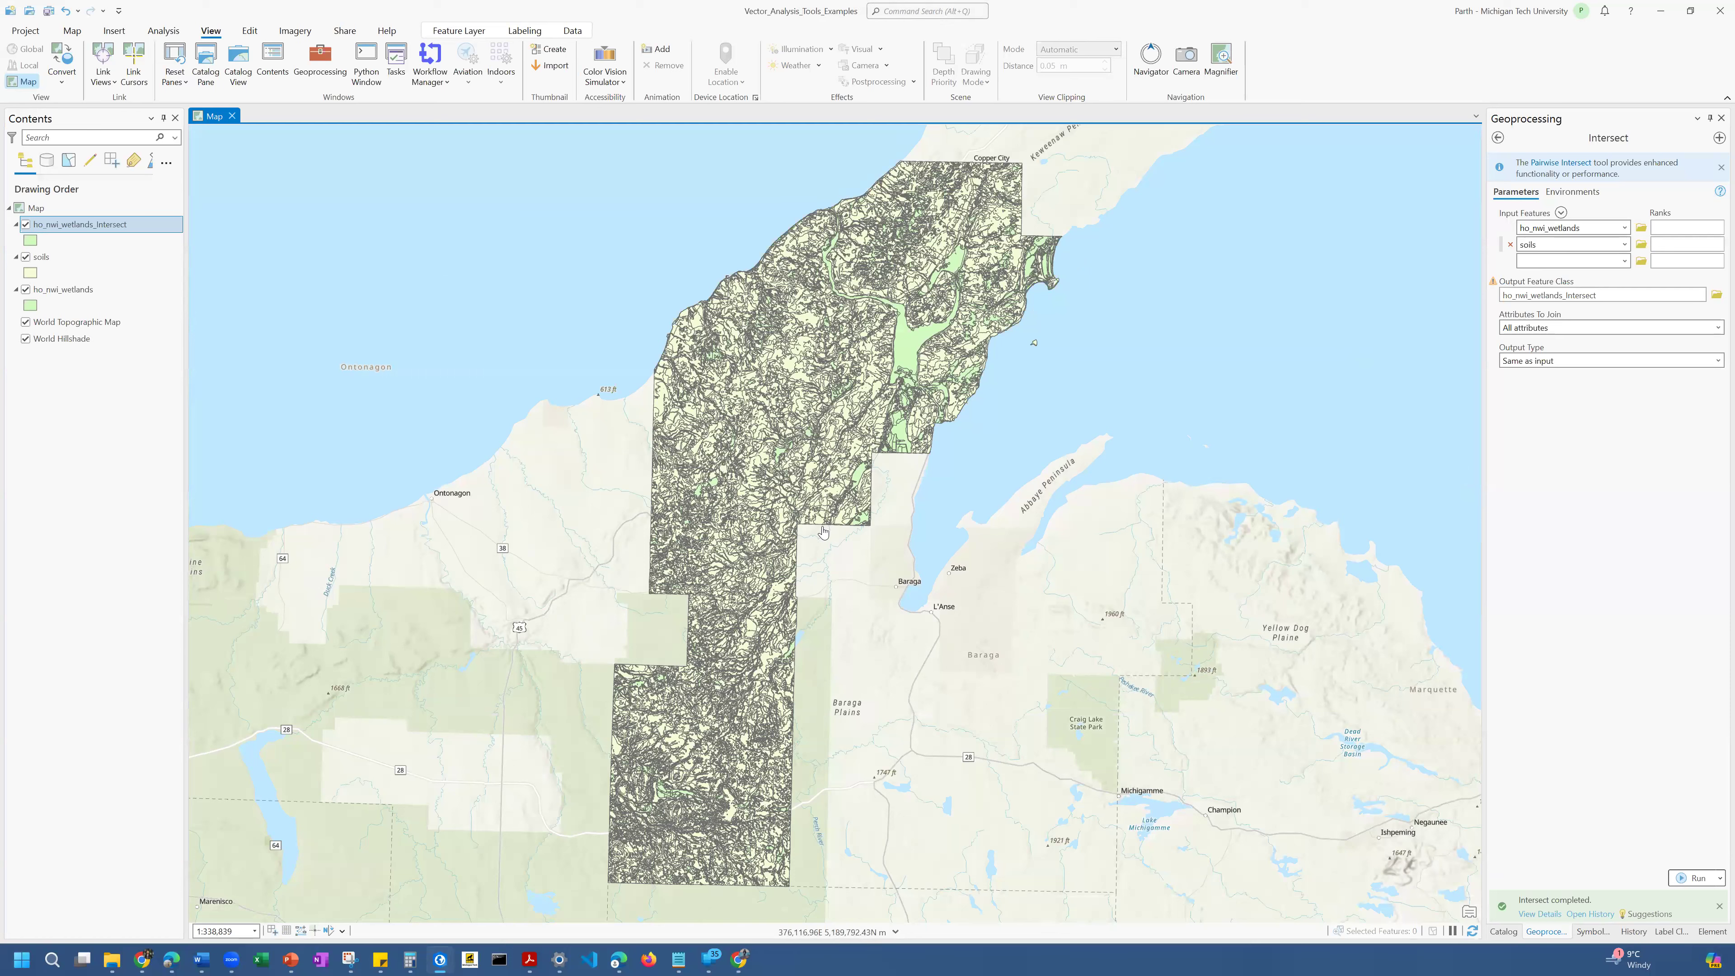
Hide the ho_nwi_wetlands and soils layers and open the attribute table of the ho_nwi_wetlands_Intersect layer.
click(26, 289)
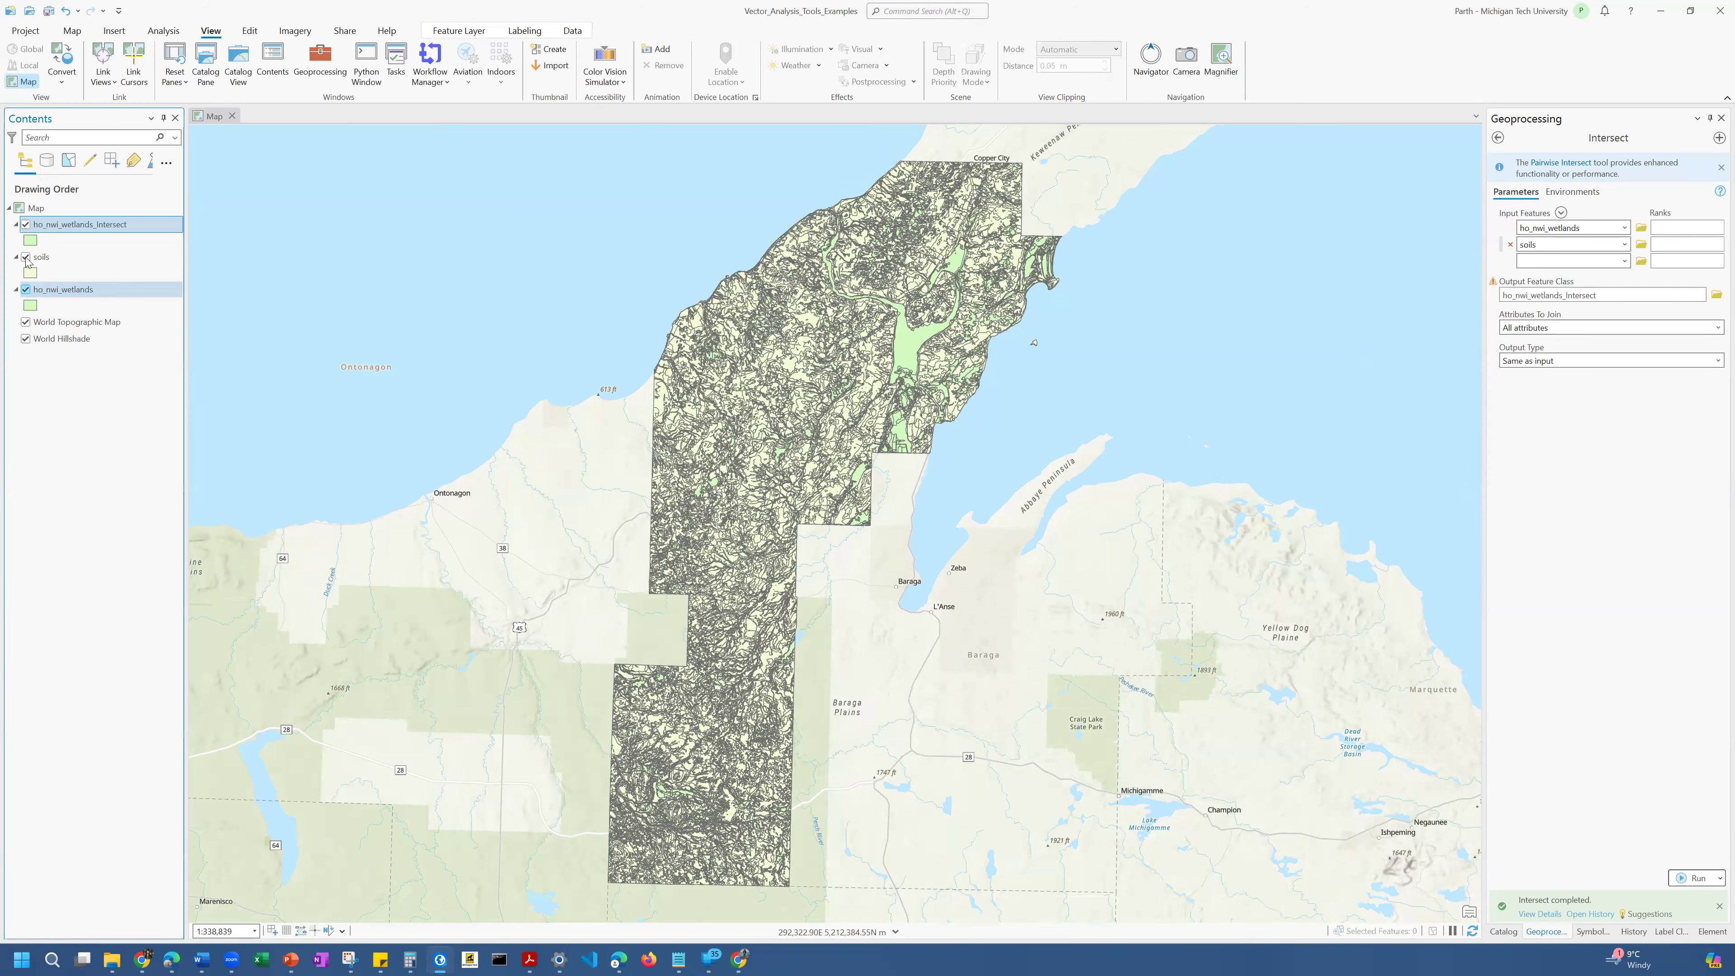
click(25, 258)
right_click(58, 230)
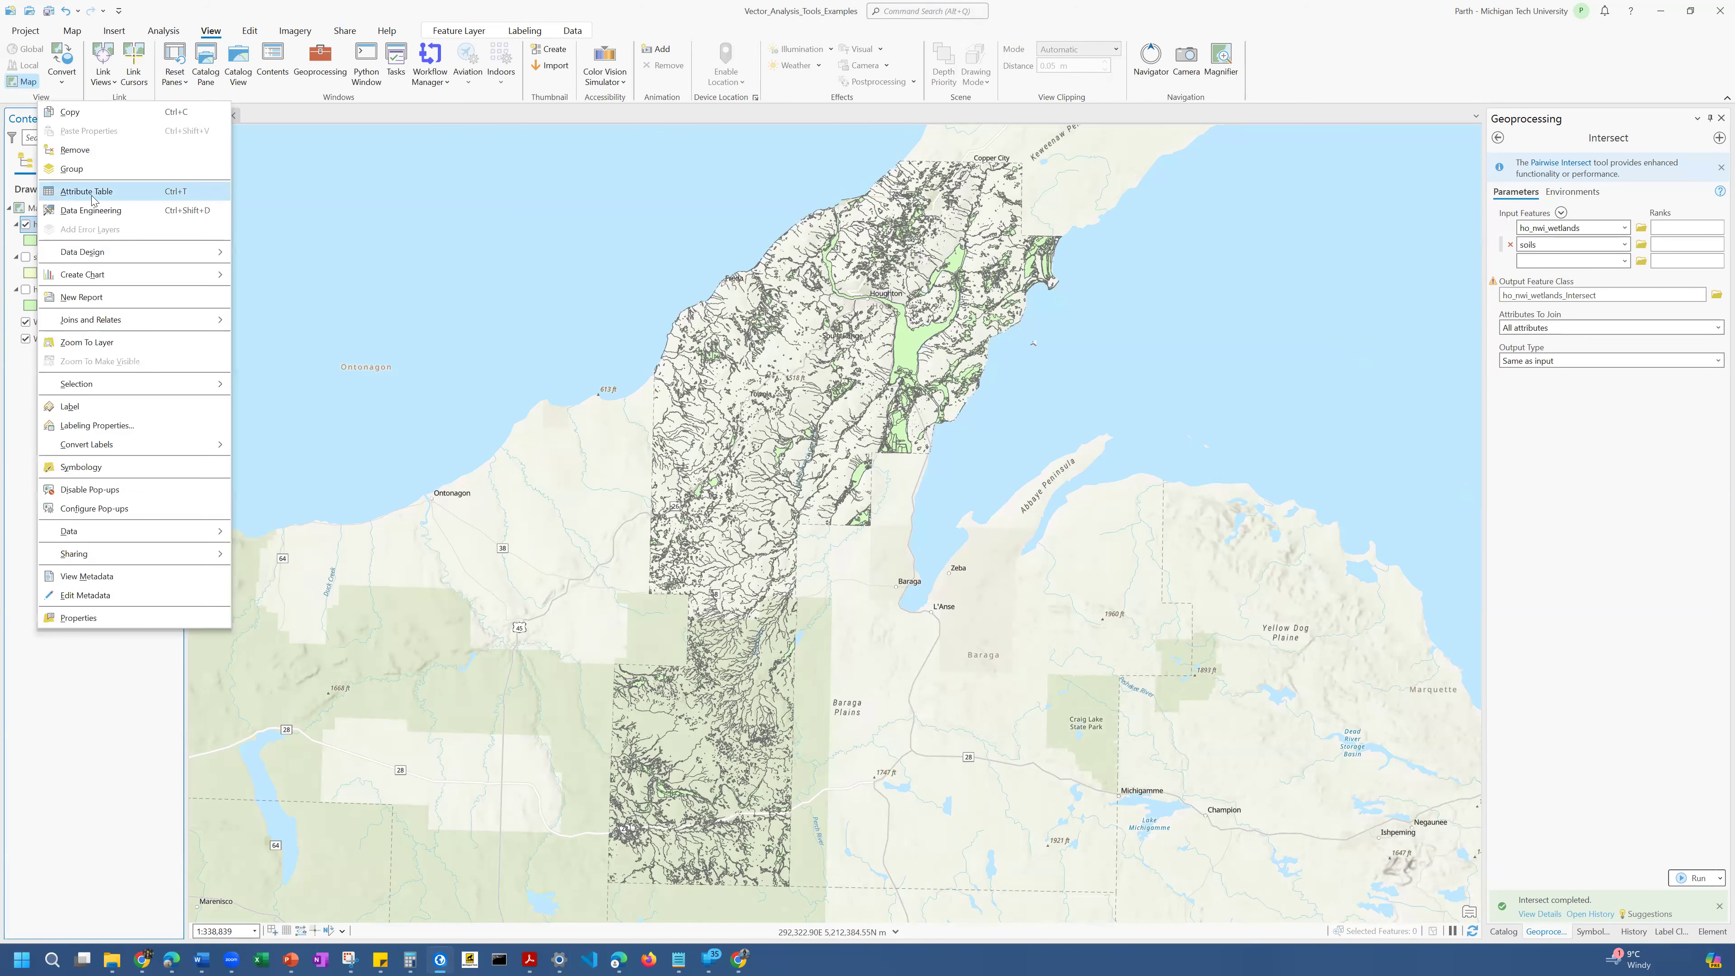
click(92, 200)
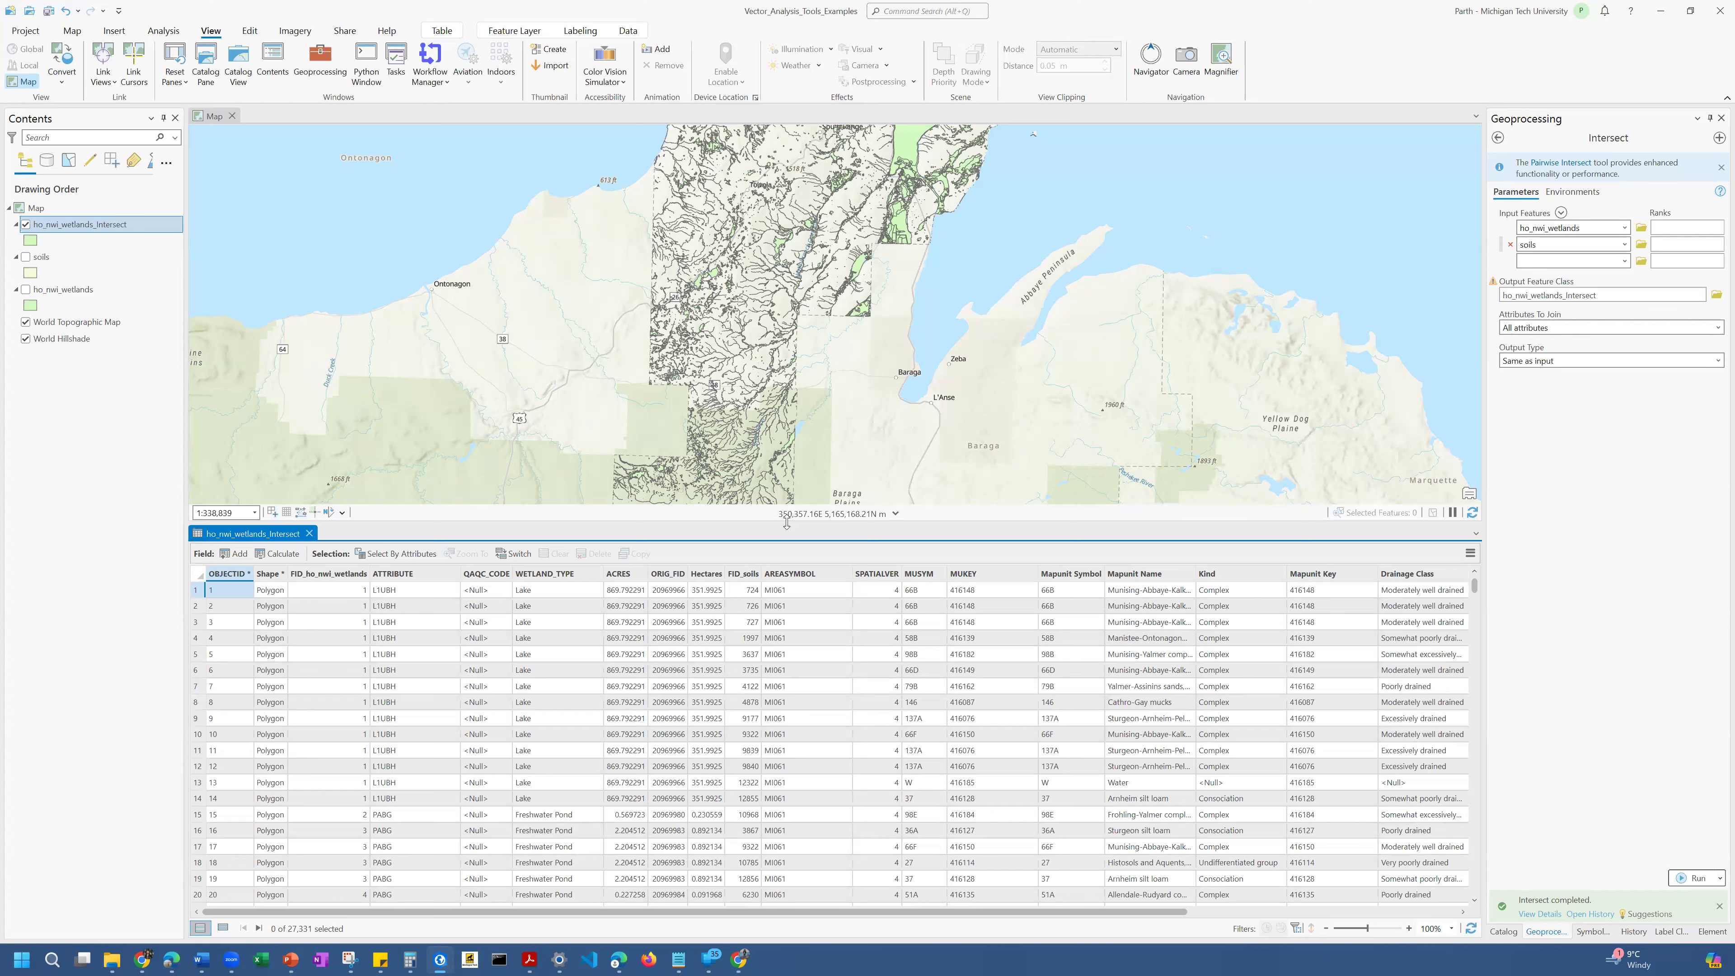
Change the fill color of the ho_nwi_wetlands_Intersect layer to dark red.
drag(786, 535, 776, 747)
drag(869, 178, 817, 370)
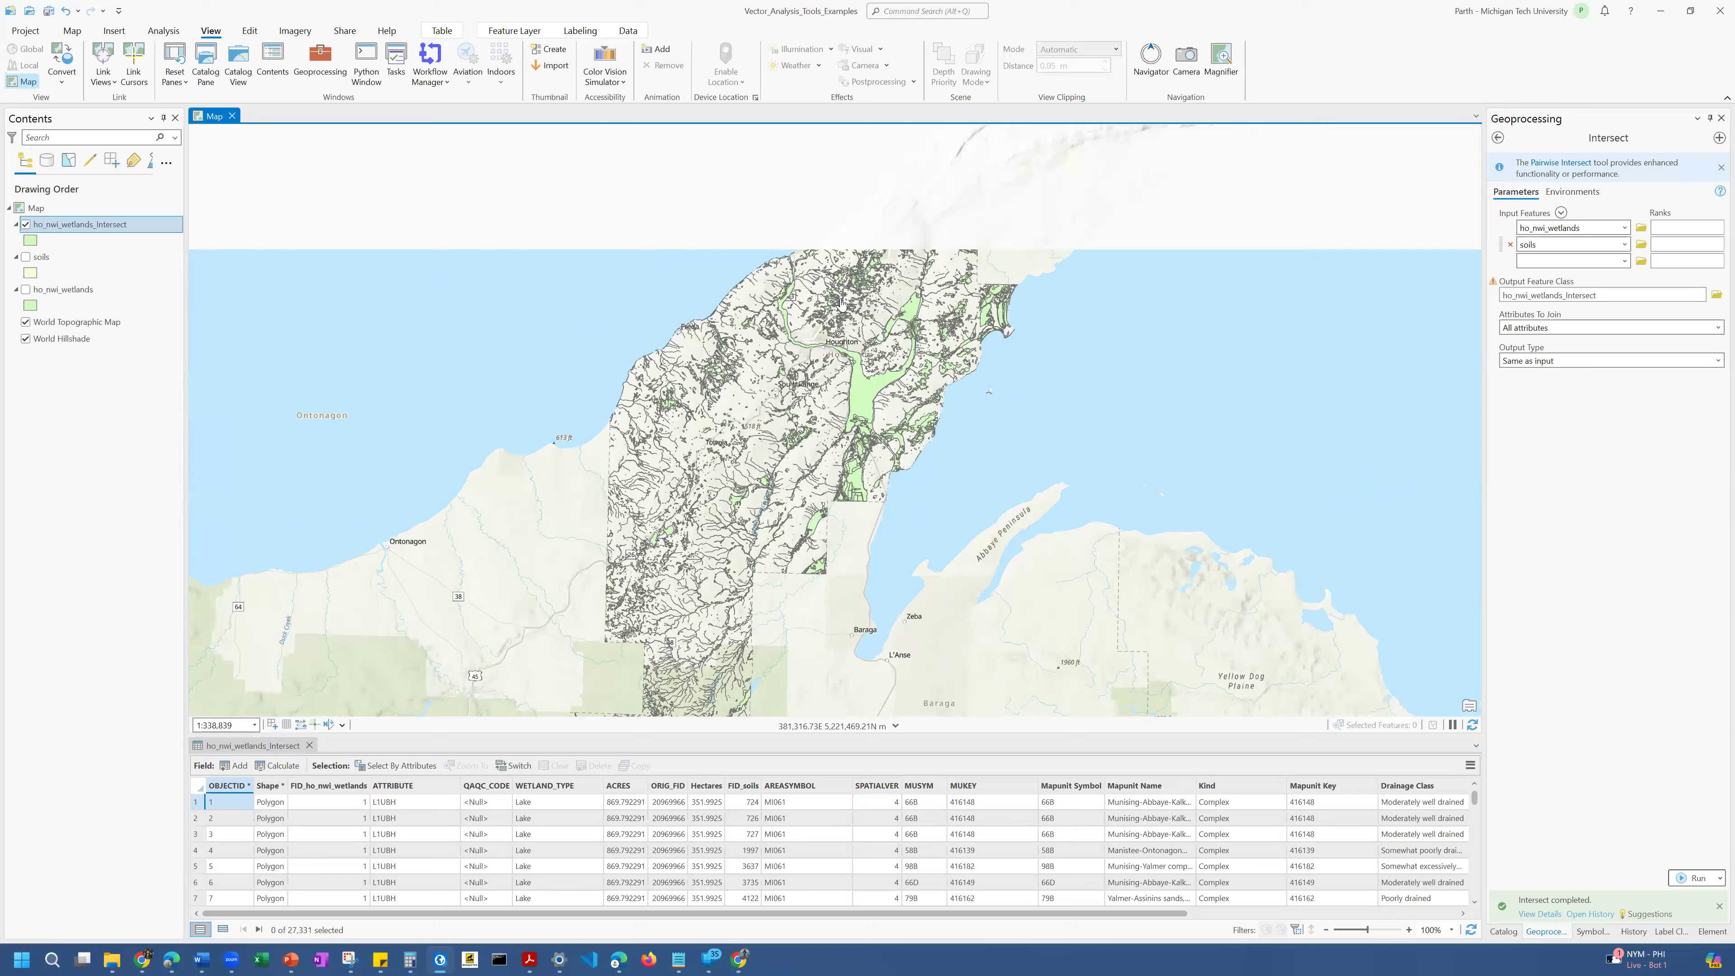
scroll(842, 305, up, 1)
scroll(842, 305, up, 2)
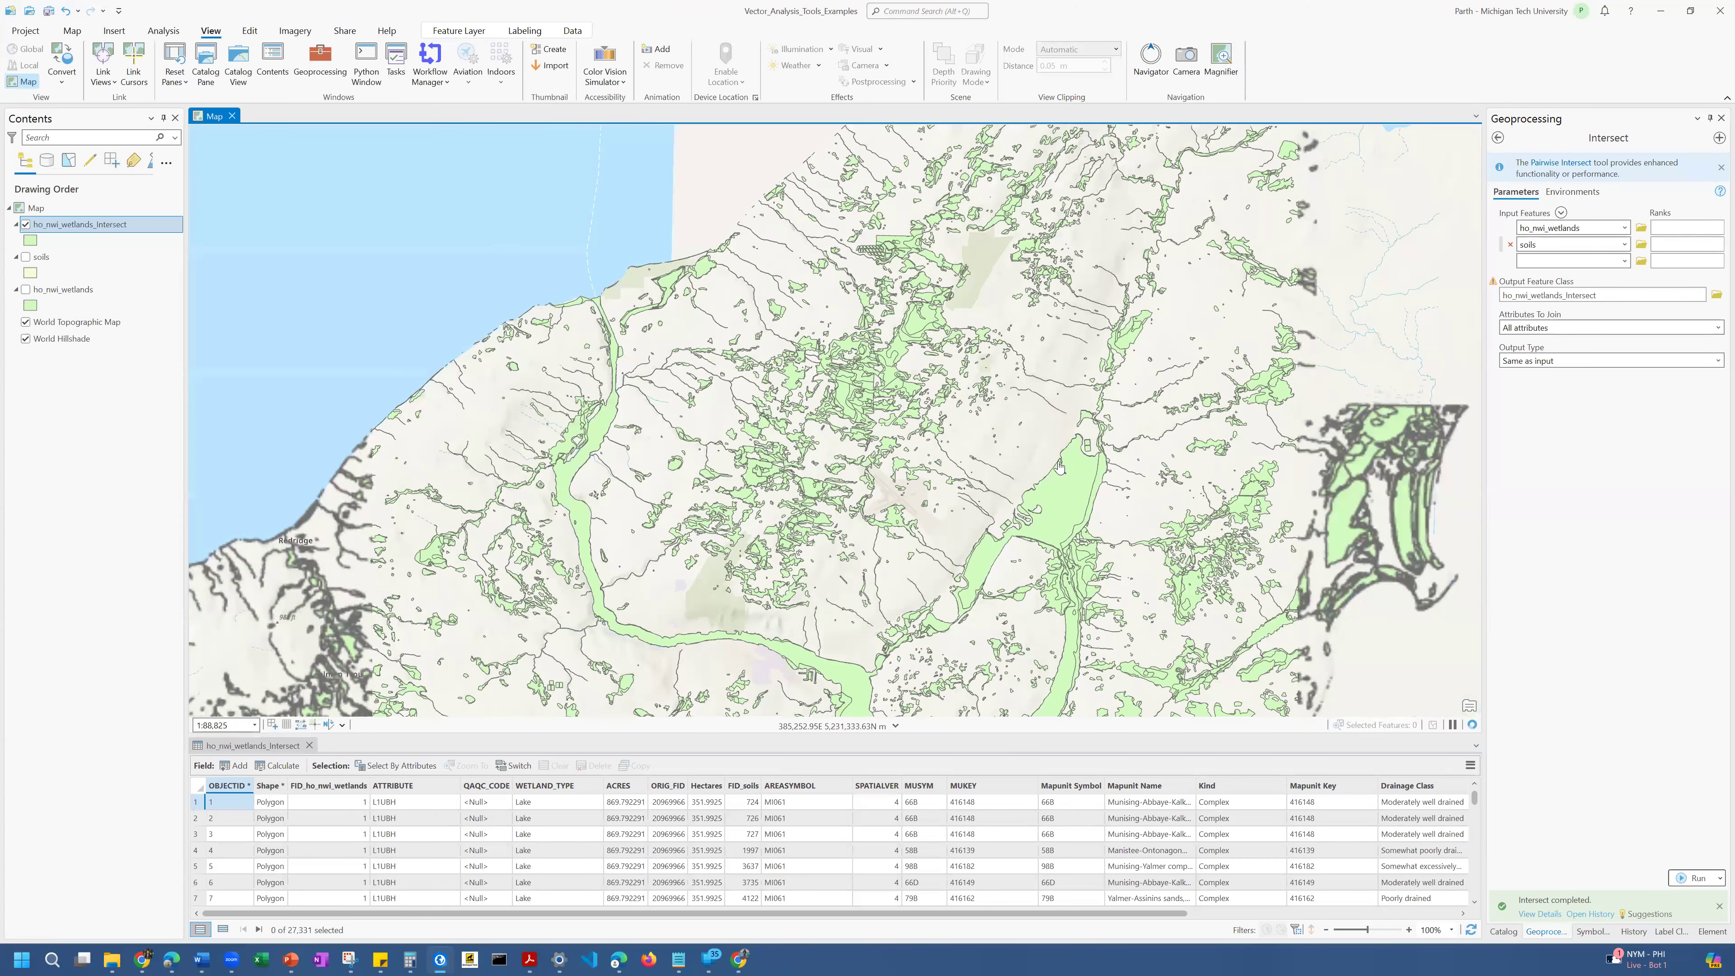
key(Right)
key(Right)
key(Right)
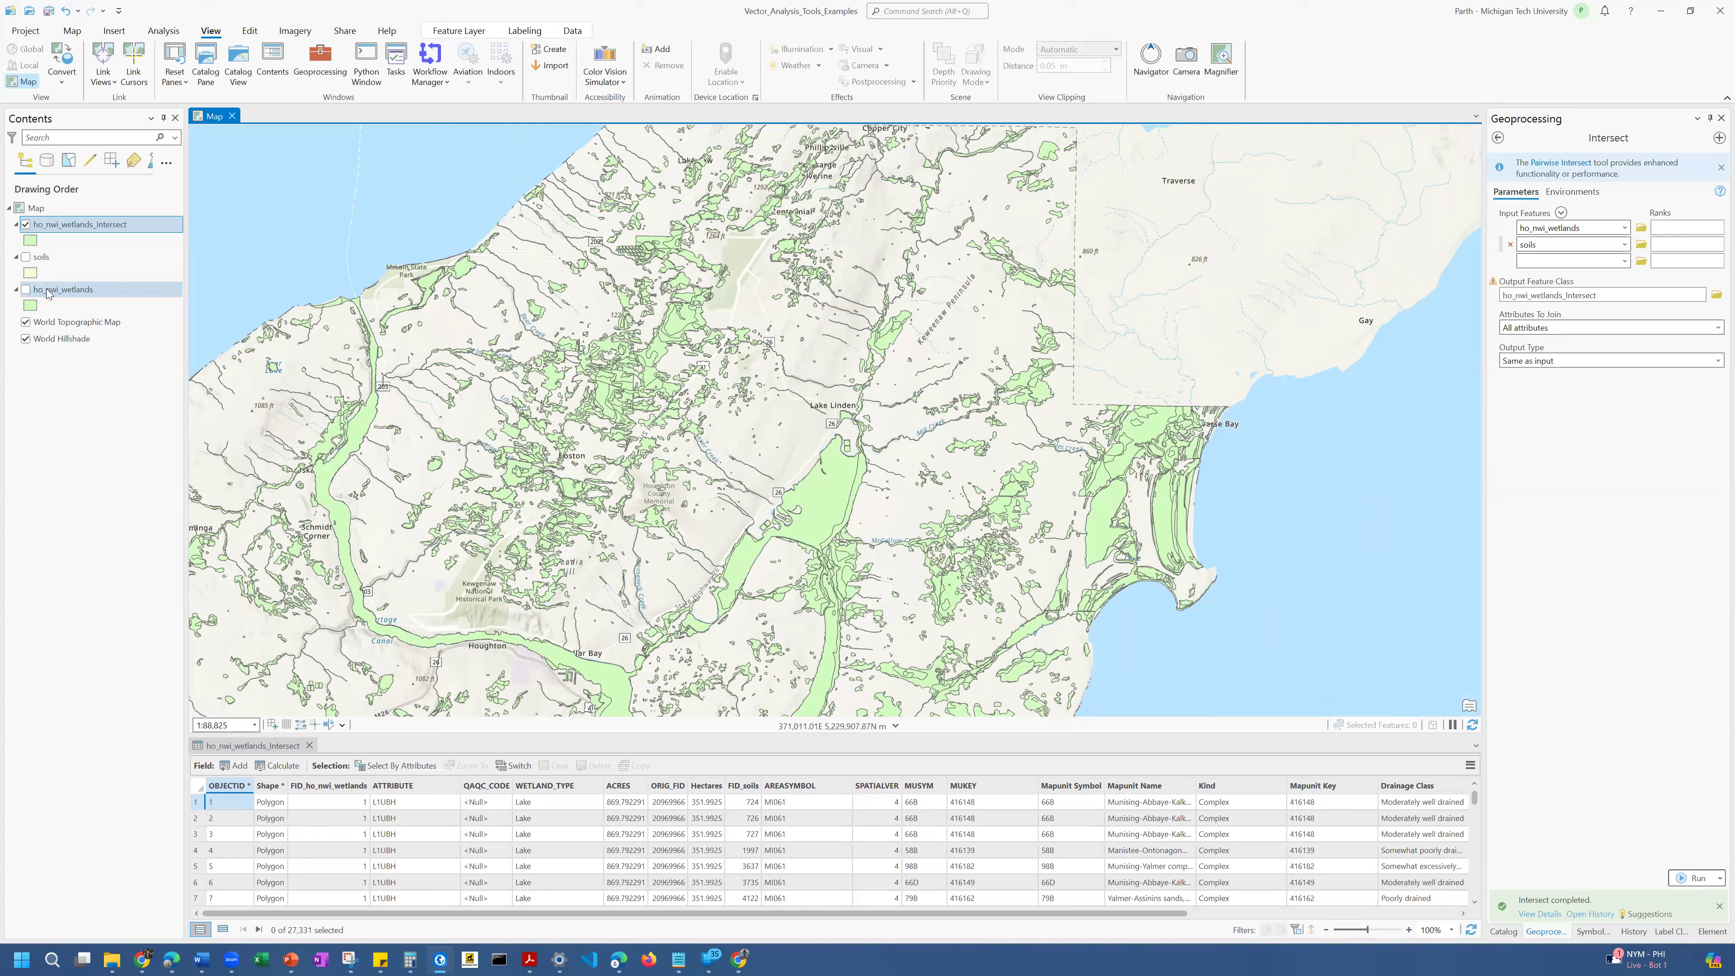
click(32, 241)
right_click(32, 241)
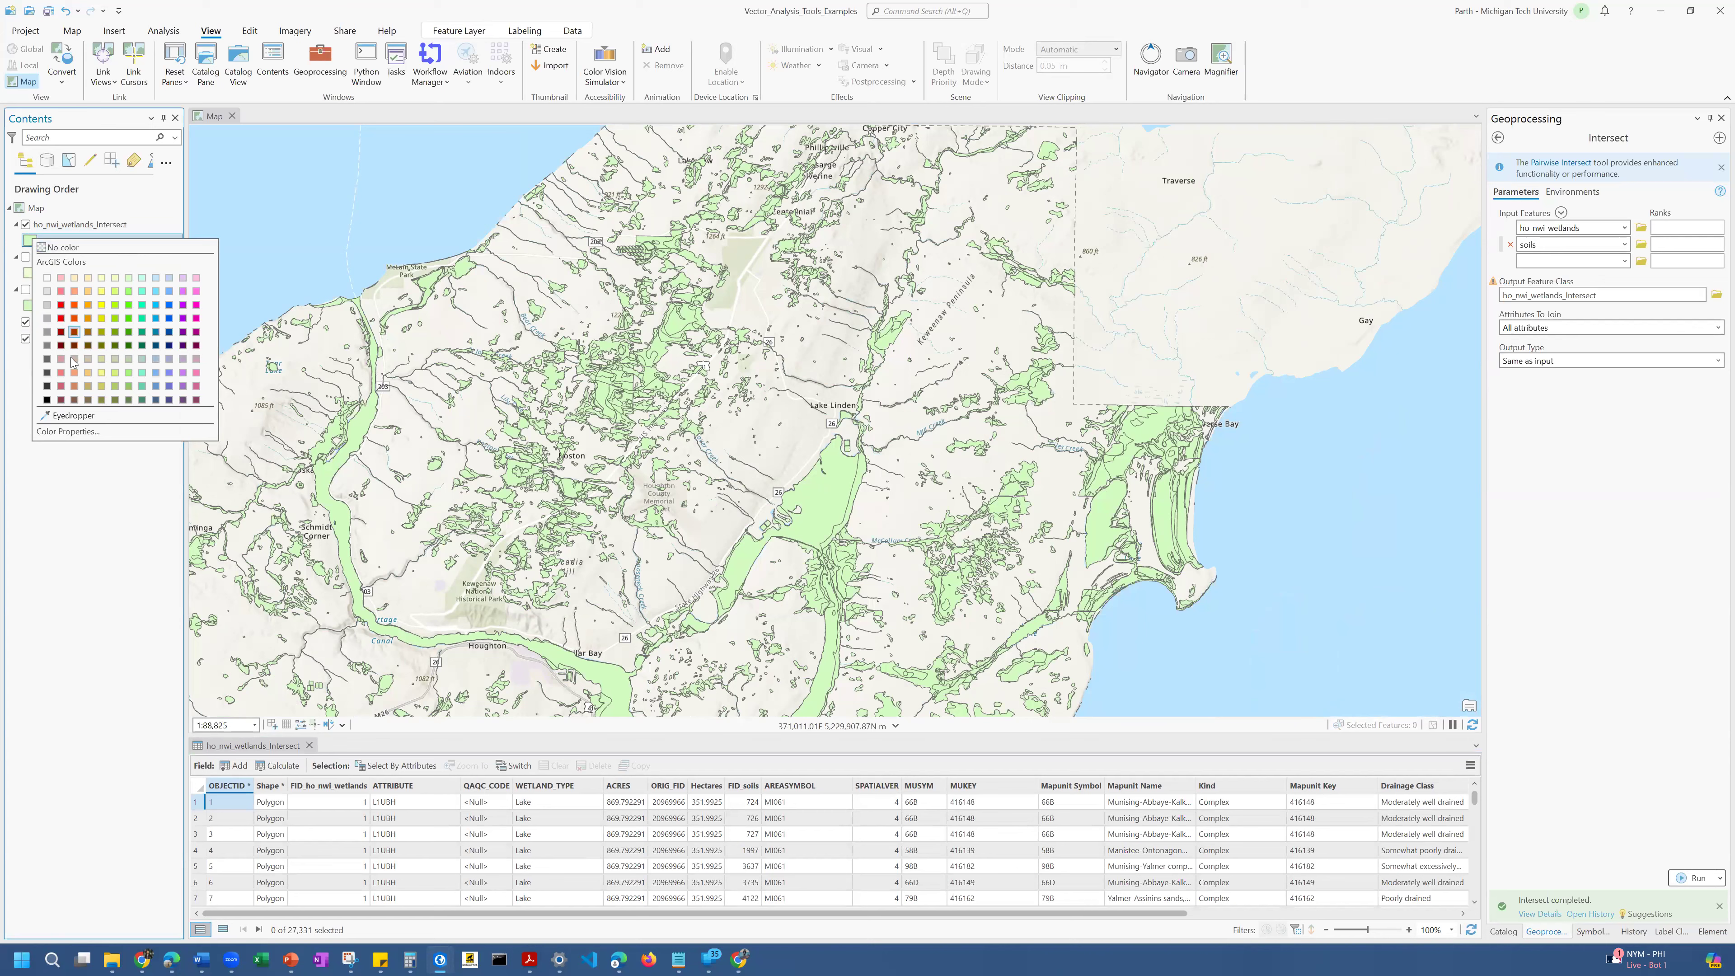
click(61, 332)
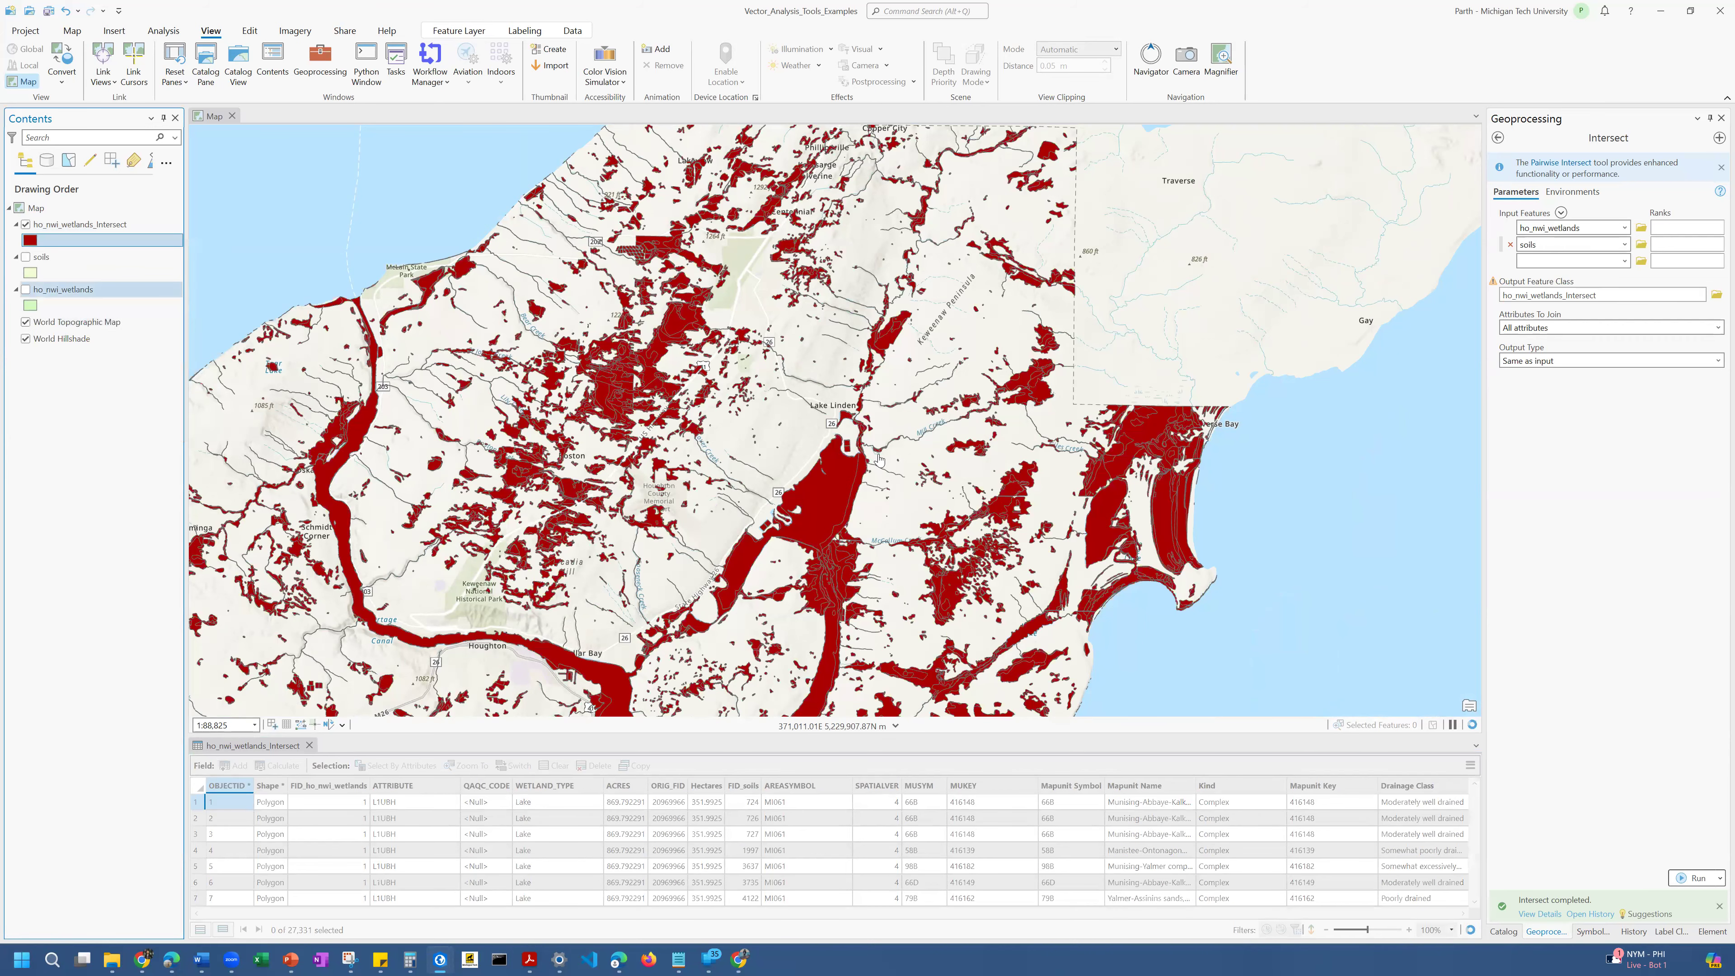
Examine the intersect layer's polygons and the combined wetland and soil attributes in its table, and close the table.
drag(525, 371, 688, 370)
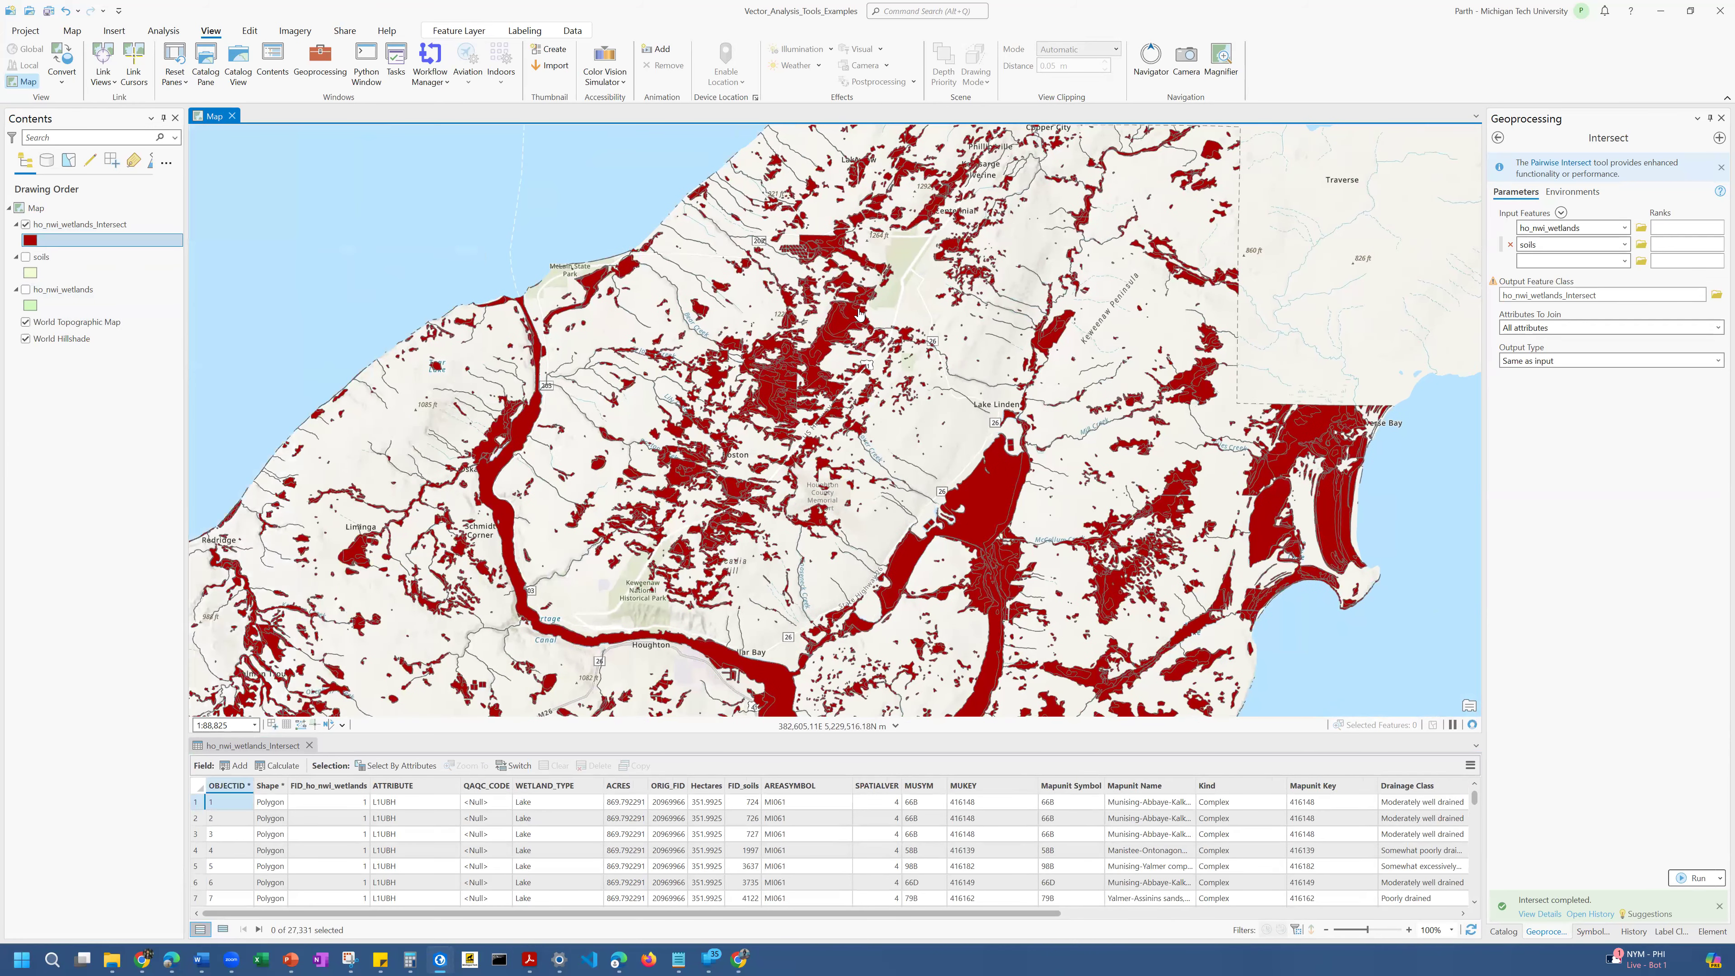
drag(856, 331, 816, 441)
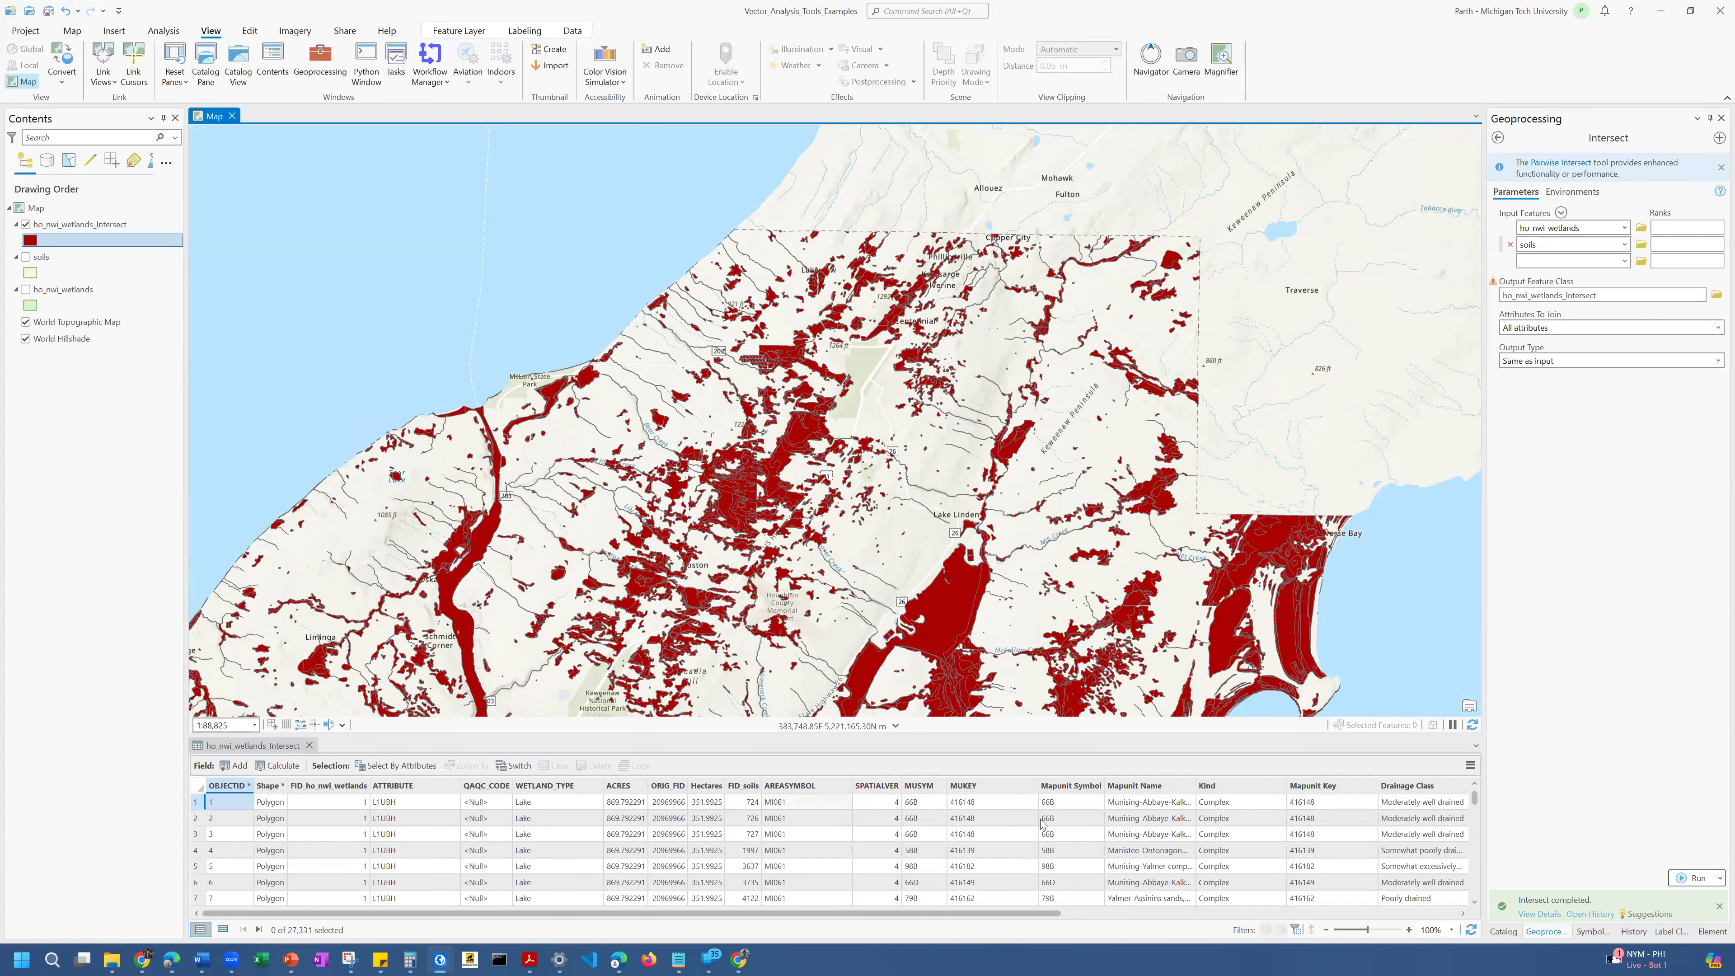
drag(984, 914, 781, 848)
drag(694, 735, 686, 580)
scroll(593, 753, down, 2)
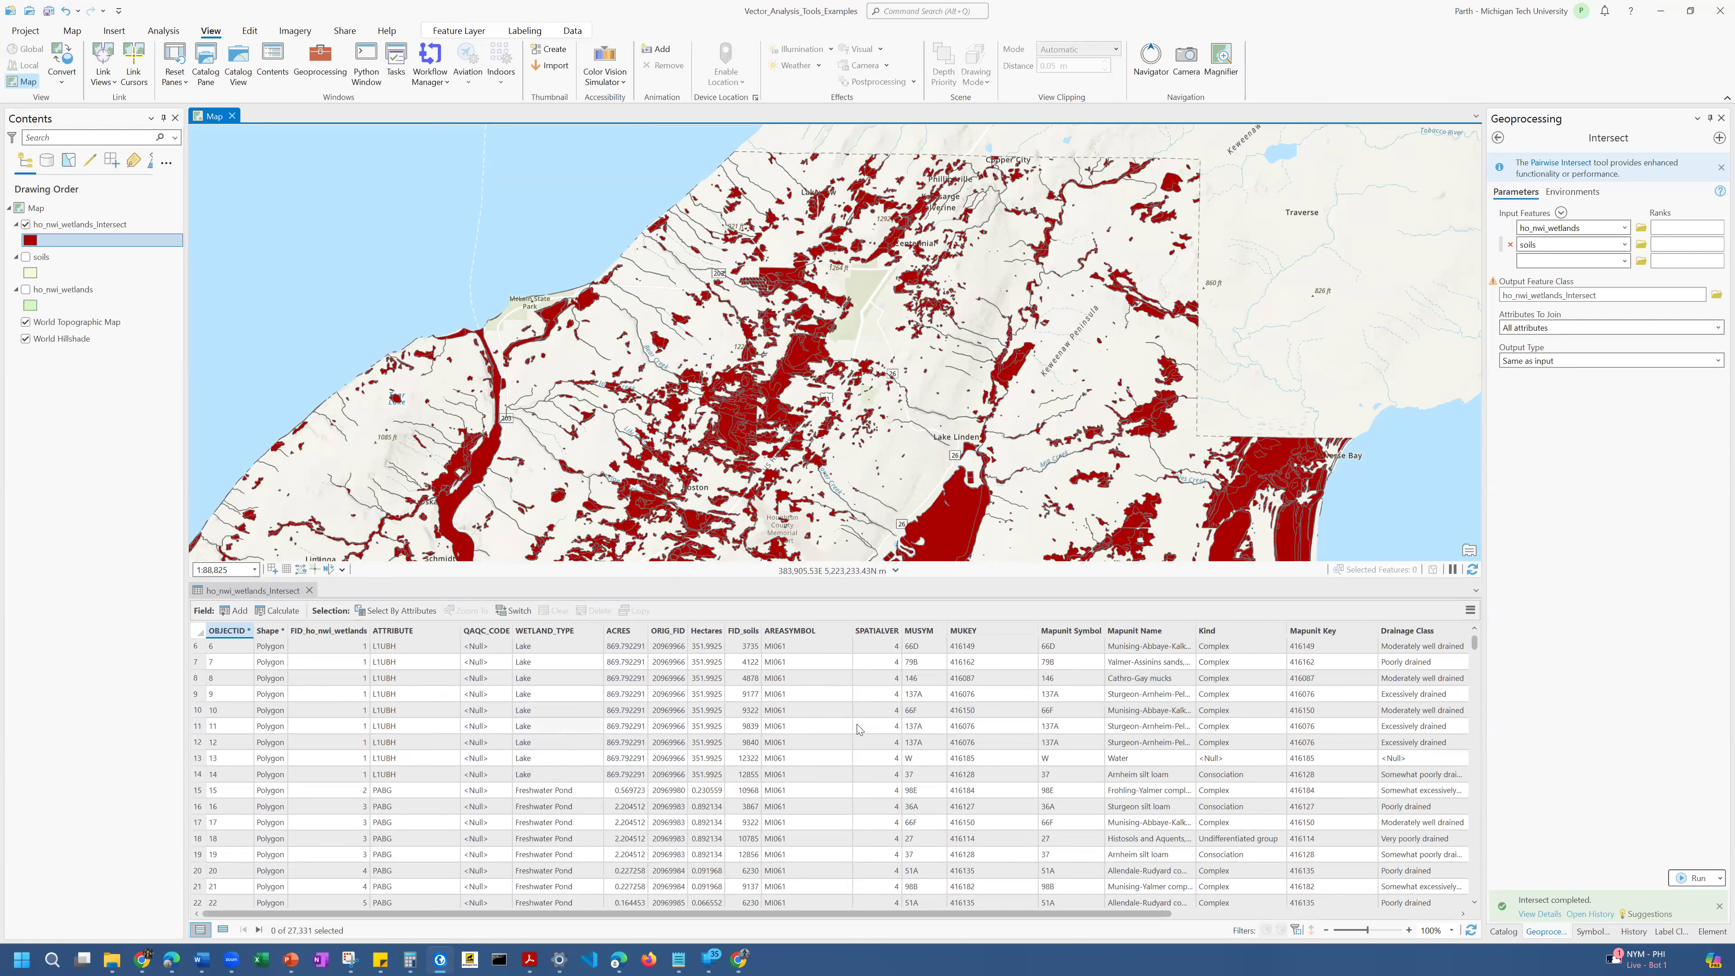
click(309, 591)
scroll(833, 268, down, 5)
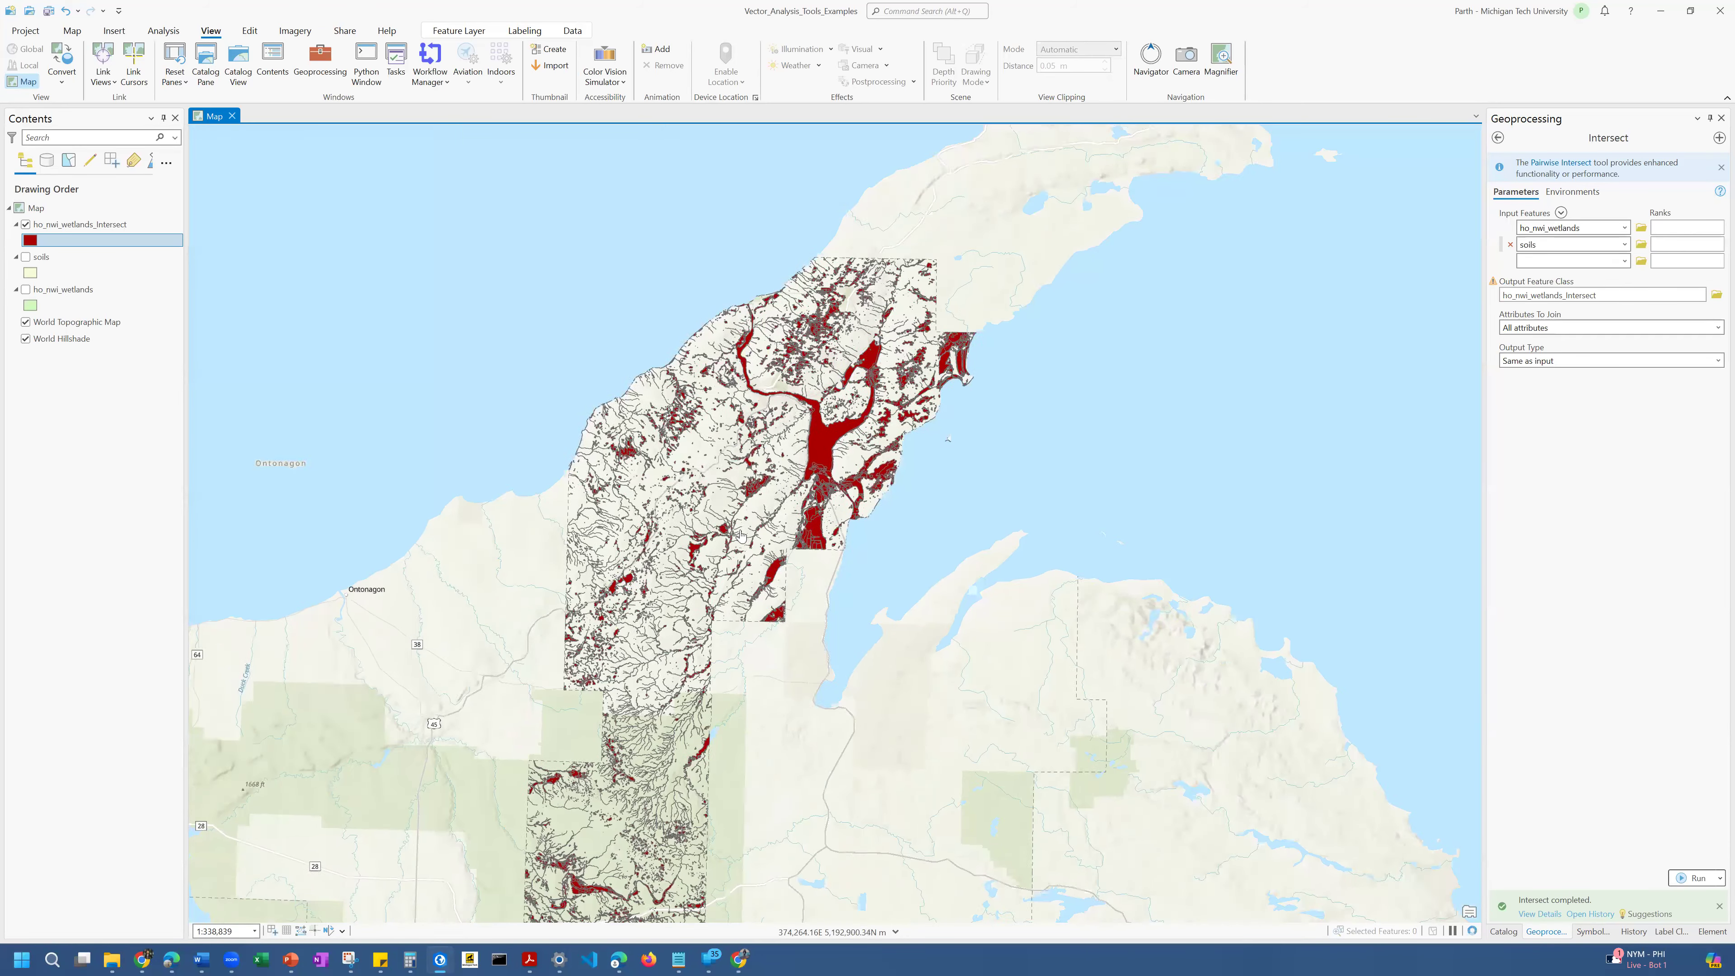
drag(741, 535, 757, 439)
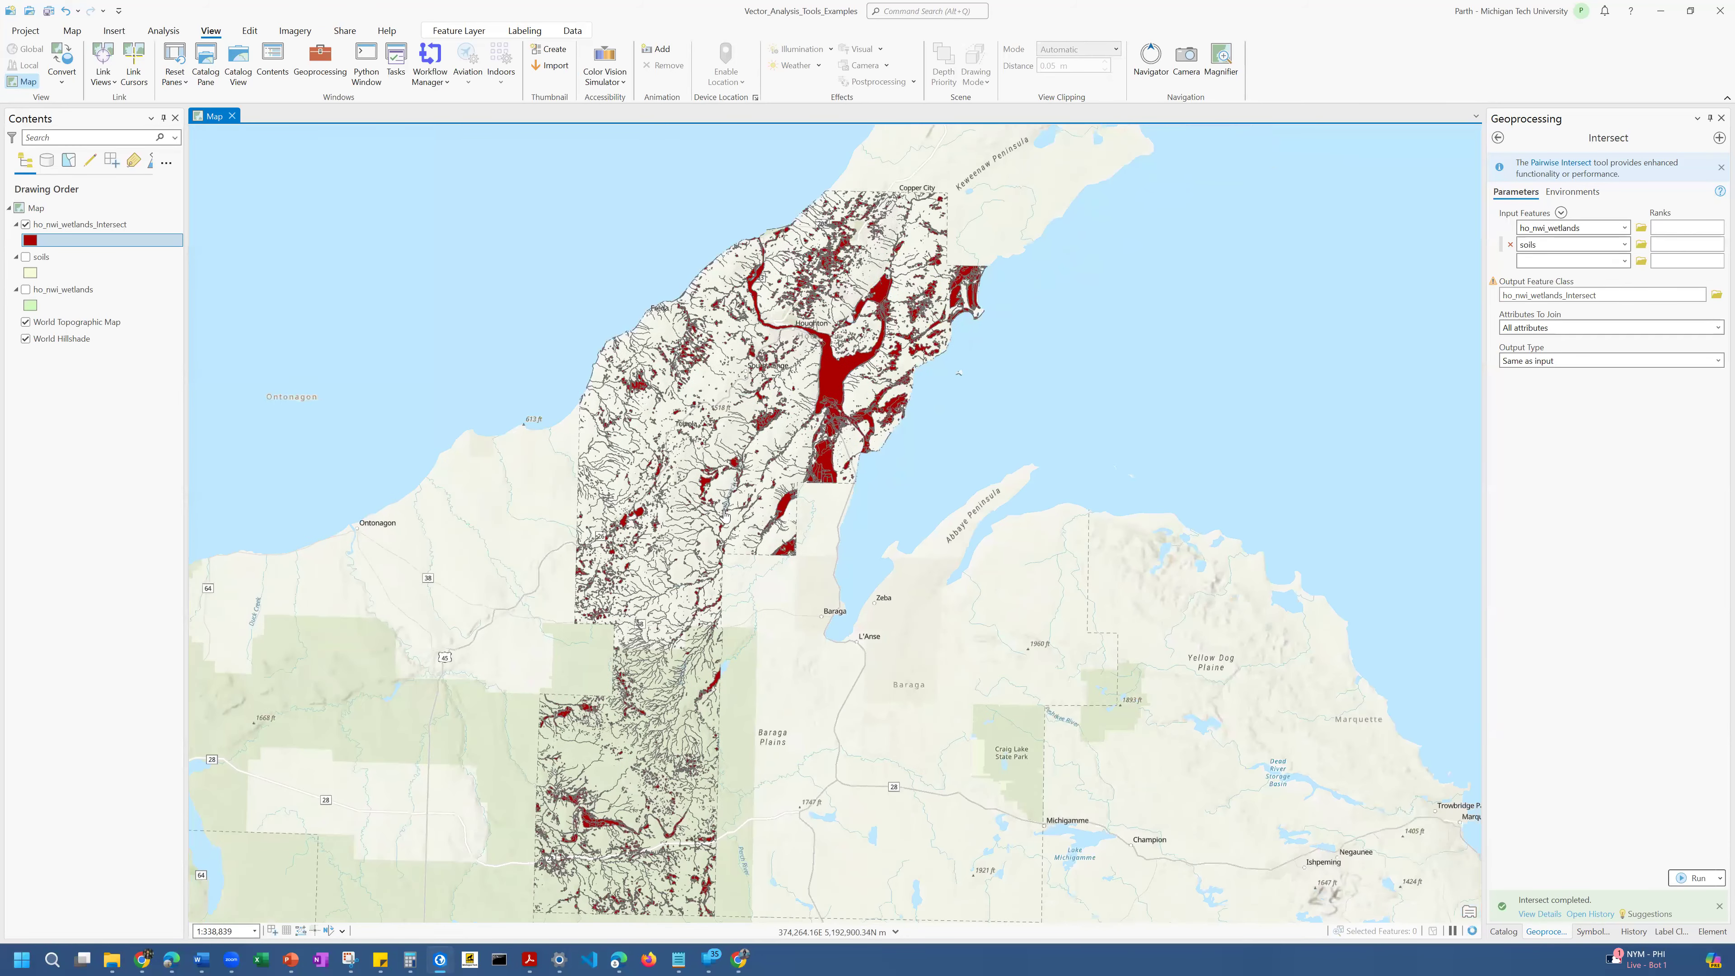